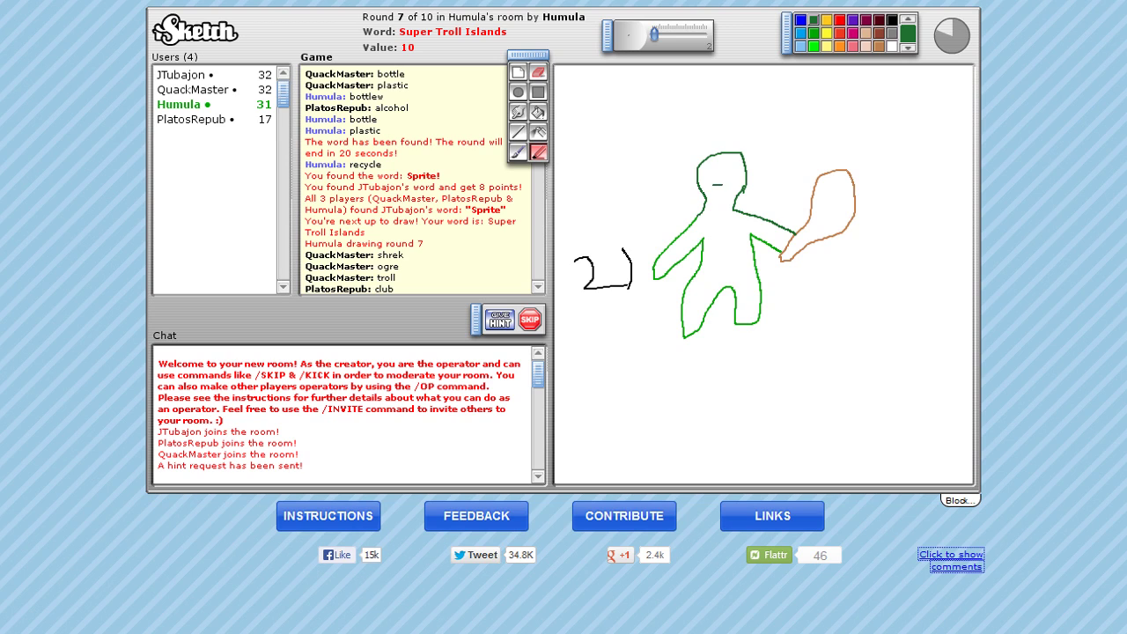
# Write the label 1) in black and draw a red S-shaped loop above the troll.
pyautogui.click(892, 20)
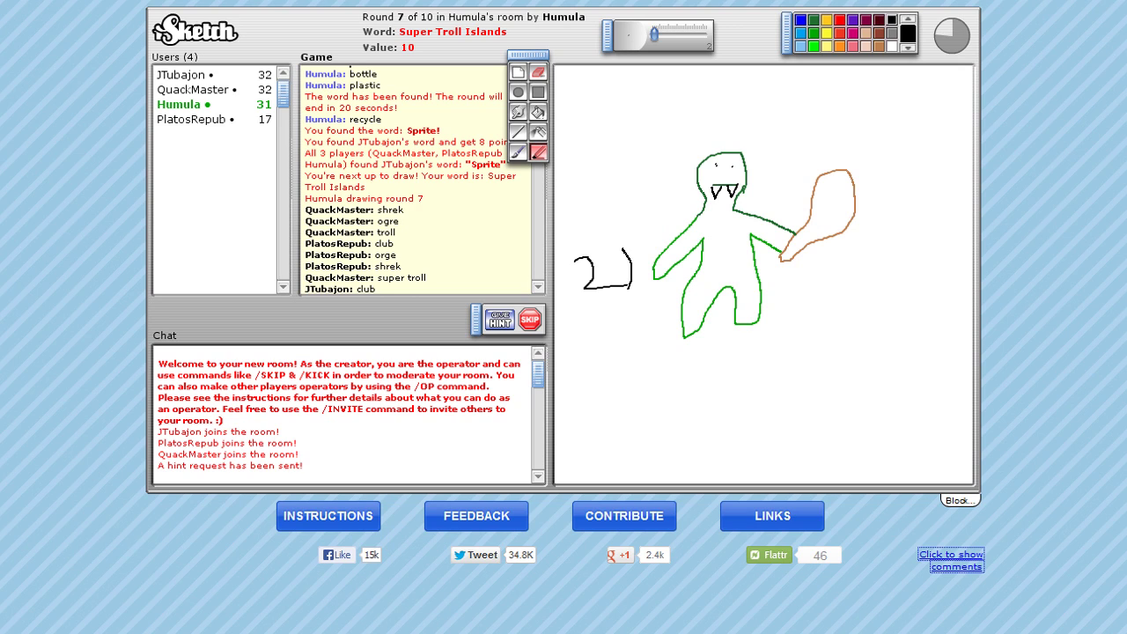
pyautogui.moveTo(573, 104)
pyautogui.mouseDown()
pyautogui.moveTo(578, 126)
pyautogui.moveTo(608, 142)
pyautogui.moveTo(578, 139)
pyautogui.mouseUp()
pyautogui.click(839, 19)
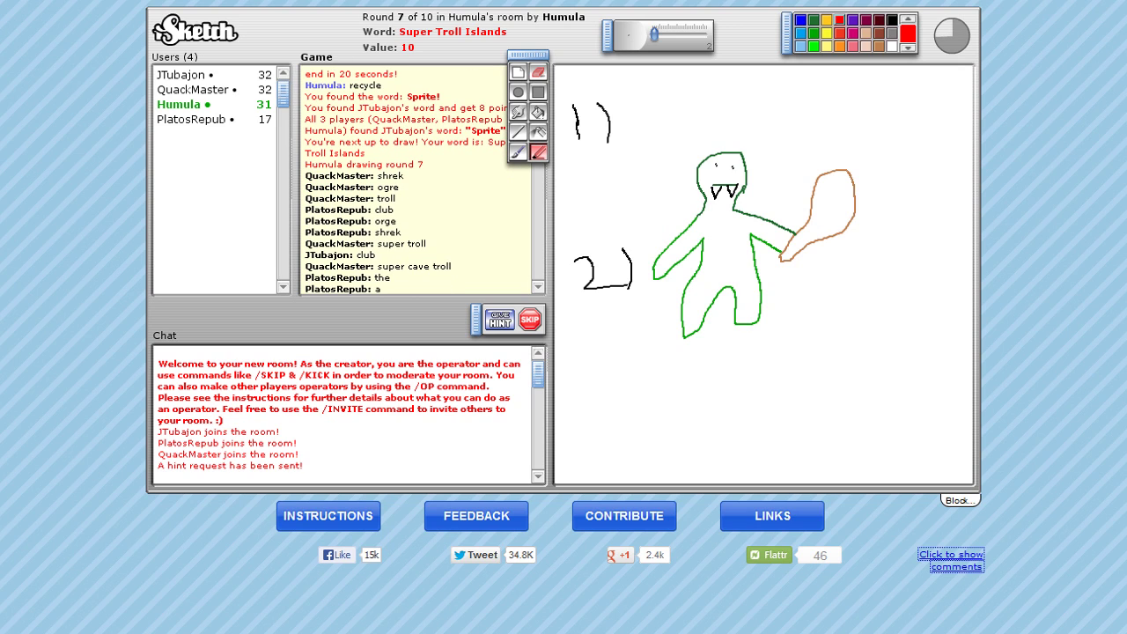
pyautogui.moveTo(674, 91)
pyautogui.mouseDown()
pyautogui.moveTo(660, 151)
pyautogui.moveTo(639, 138)
pyautogui.moveTo(627, 79)
pyautogui.moveTo(682, 154)
pyautogui.moveTo(662, 169)
pyautogui.mouseUp()
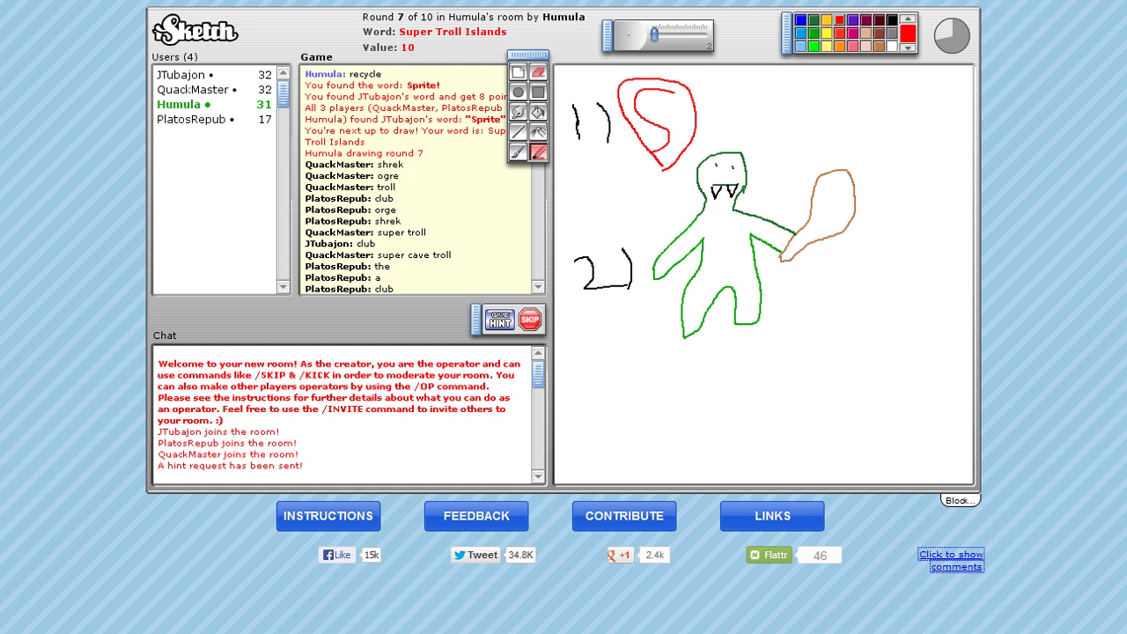
# Write the label 3) in black and outline a large blue shape beside it.
pyautogui.click(892, 19)
pyautogui.moveTo(599, 385)
pyautogui.mouseDown()
pyautogui.moveTo(626, 384)
pyautogui.moveTo(578, 431)
pyautogui.moveTo(626, 433)
pyautogui.mouseUp()
pyautogui.click(814, 32)
pyautogui.click(800, 19)
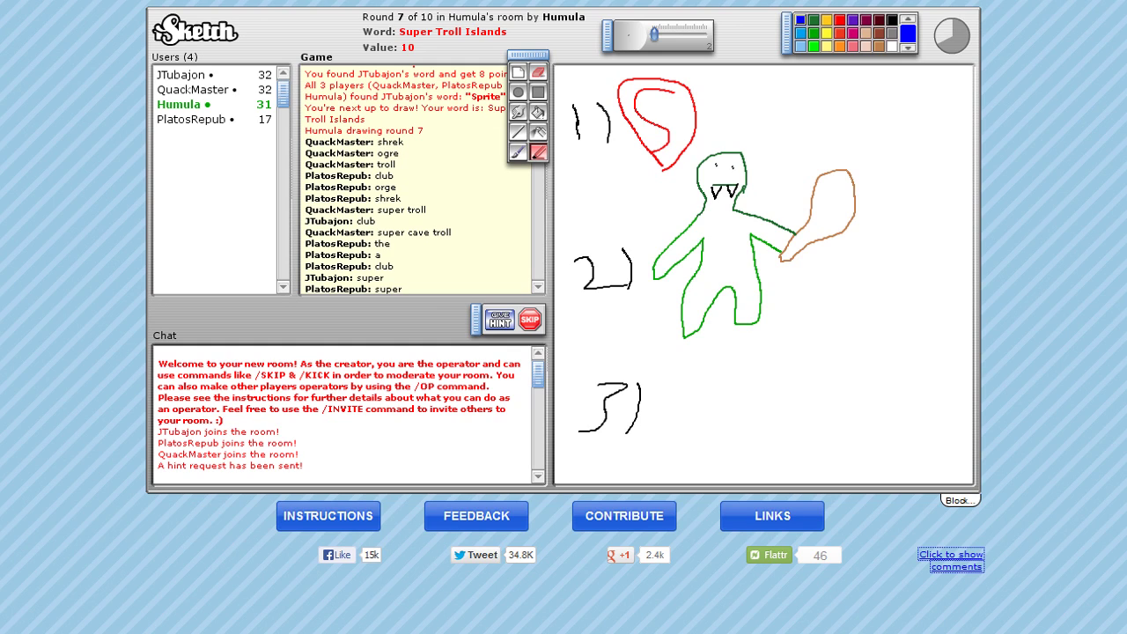
pyautogui.moveTo(680, 407)
pyautogui.mouseDown()
pyautogui.moveTo(853, 343)
pyautogui.moveTo(841, 459)
pyautogui.moveTo(679, 431)
pyautogui.moveTo(680, 403)
pyautogui.mouseUp()
# Bucket-fill the blue outline solid blue, then take the green pencil.
pyautogui.click(538, 111)
pyautogui.click(766, 405)
pyautogui.click(814, 32)
pyautogui.click(538, 151)
# Draw six small green island outlines inside the blue shape.
pyautogui.moveTo(723, 405); pyautogui.dragTo(723, 442)
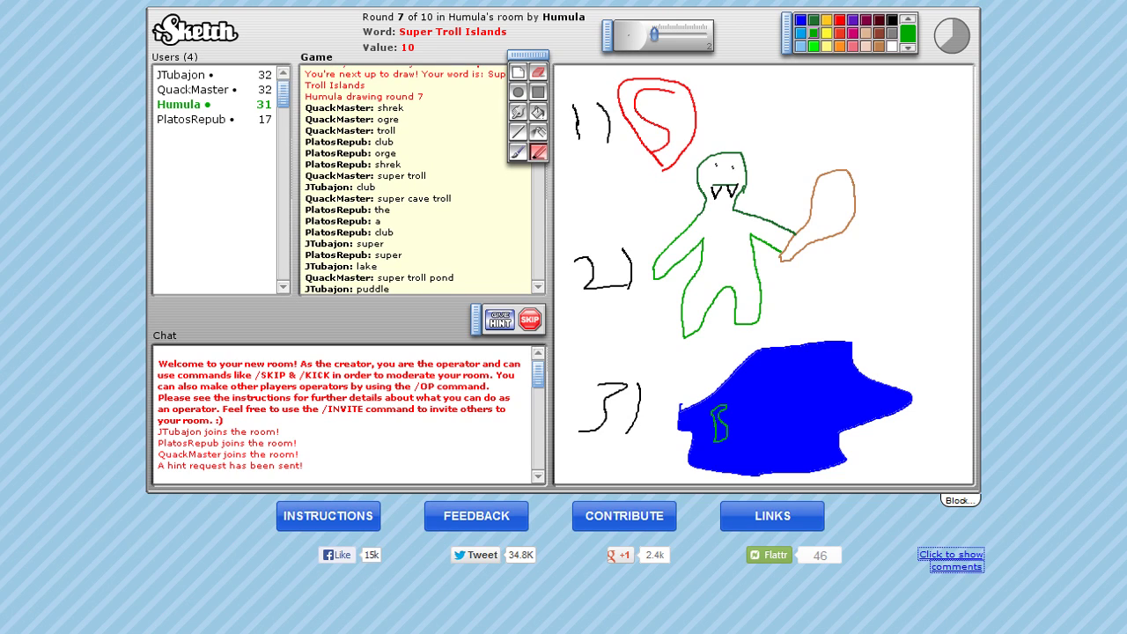
pyautogui.moveTo(738, 396)
pyautogui.mouseDown()
pyautogui.moveTo(755, 355)
pyautogui.moveTo(759, 405)
pyautogui.mouseUp()
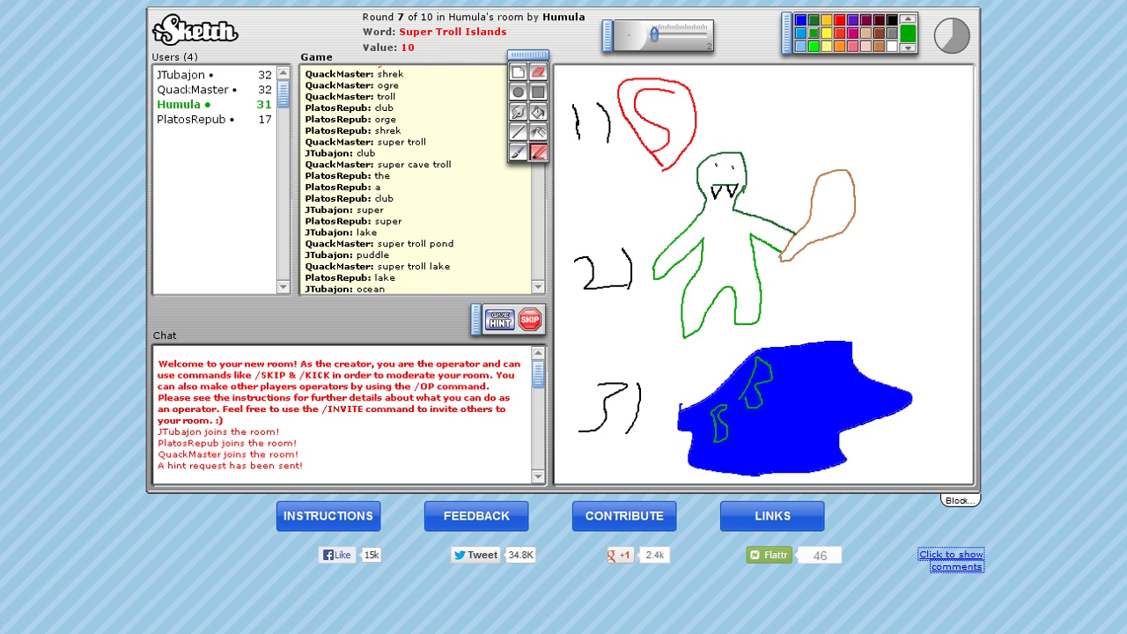
pyautogui.moveTo(803, 370)
pyautogui.mouseDown()
pyautogui.moveTo(790, 407)
pyautogui.moveTo(792, 379)
pyautogui.mouseUp()
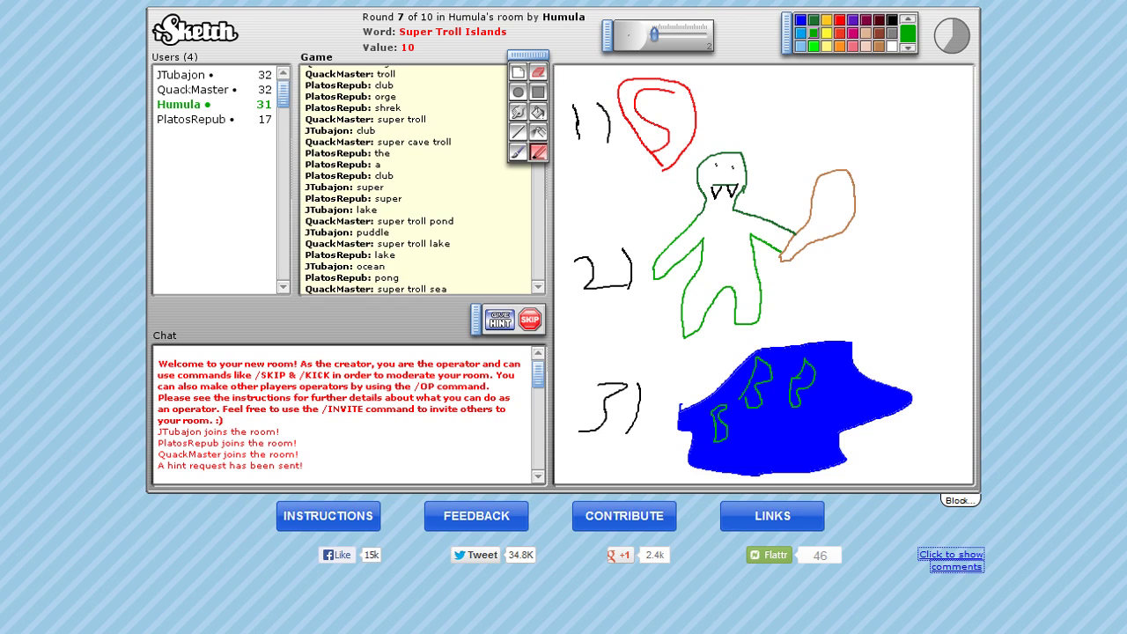
pyautogui.moveTo(820, 450)
pyautogui.mouseDown()
pyautogui.moveTo(791, 444)
pyautogui.moveTo(812, 457)
pyautogui.mouseUp()
pyautogui.moveTo(762, 428)
pyautogui.mouseDown()
pyautogui.moveTo(748, 451)
pyautogui.moveTo(765, 455)
pyautogui.mouseUp()
pyautogui.moveTo(838, 413)
pyautogui.mouseDown()
pyautogui.moveTo(859, 408)
pyautogui.moveTo(828, 414)
pyautogui.mouseUp()
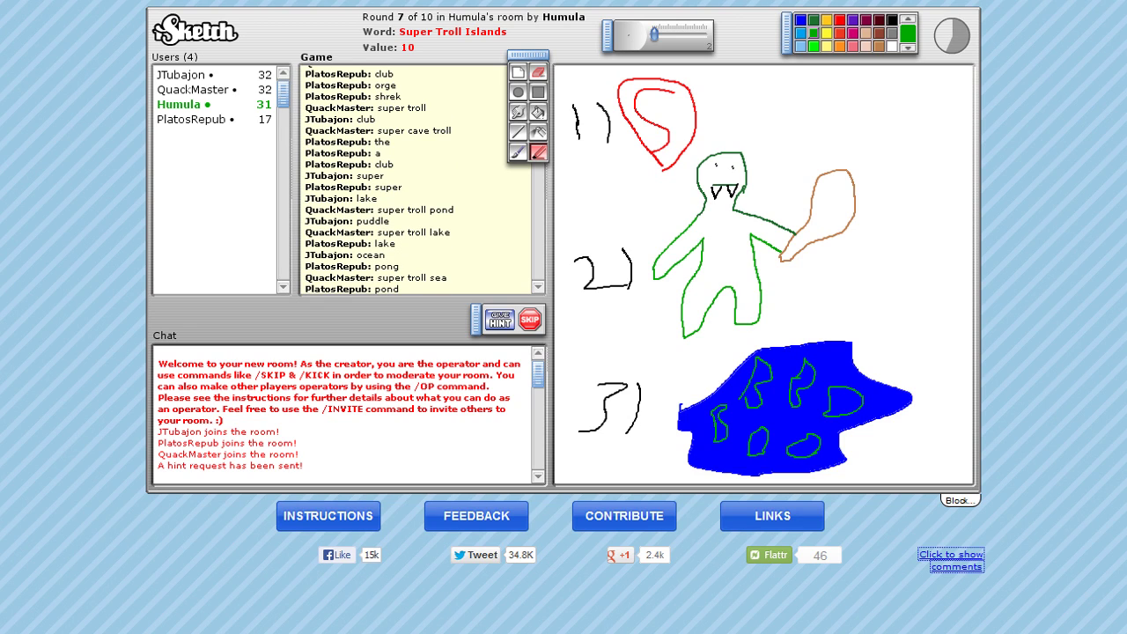
# Bucket-fill the five green island outlines solid green and pick the black pencil.
pyautogui.click(538, 112)
pyautogui.click(719, 425)
pyautogui.click(758, 442)
pyautogui.click(803, 446)
pyautogui.click(842, 402)
pyautogui.click(803, 377)
pyautogui.click(538, 152)
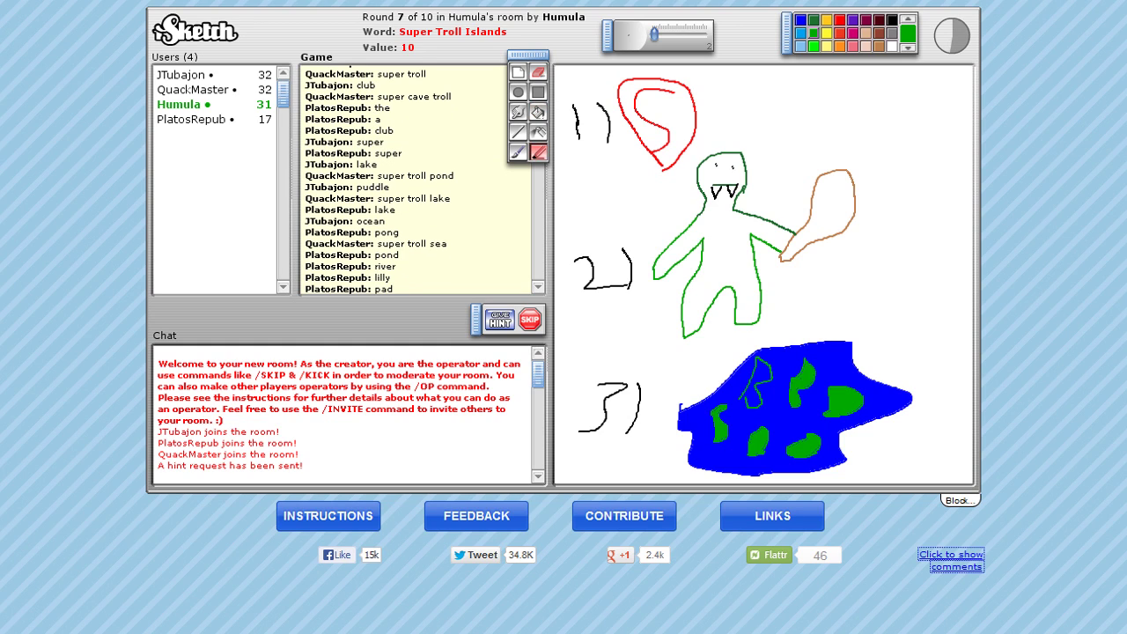
pyautogui.click(538, 112)
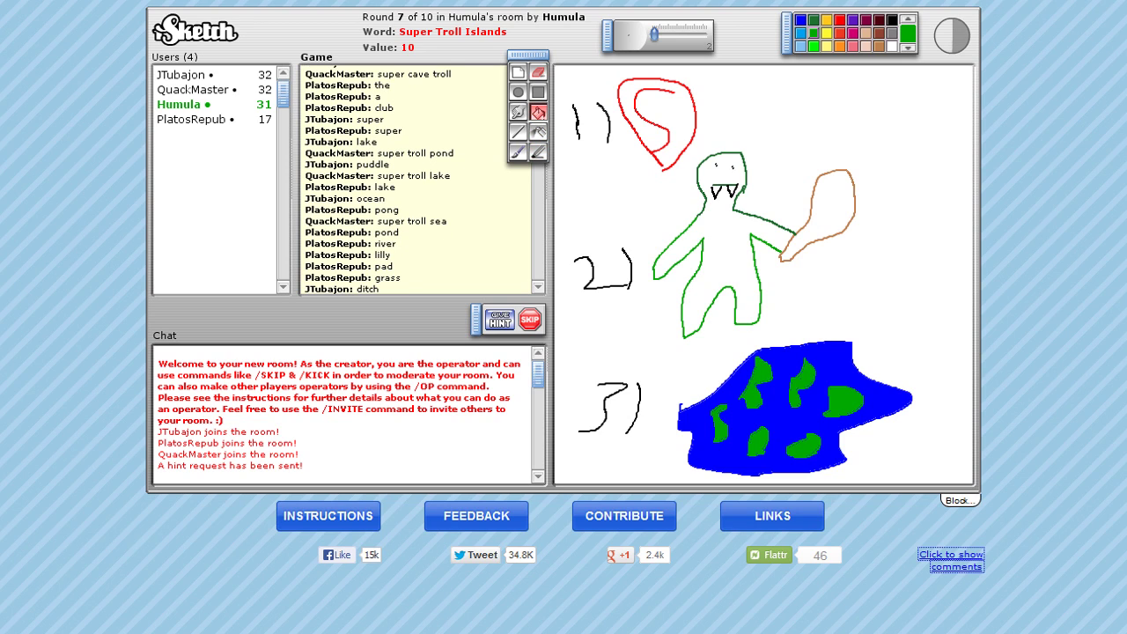
pyautogui.click(892, 18)
pyautogui.click(538, 151)
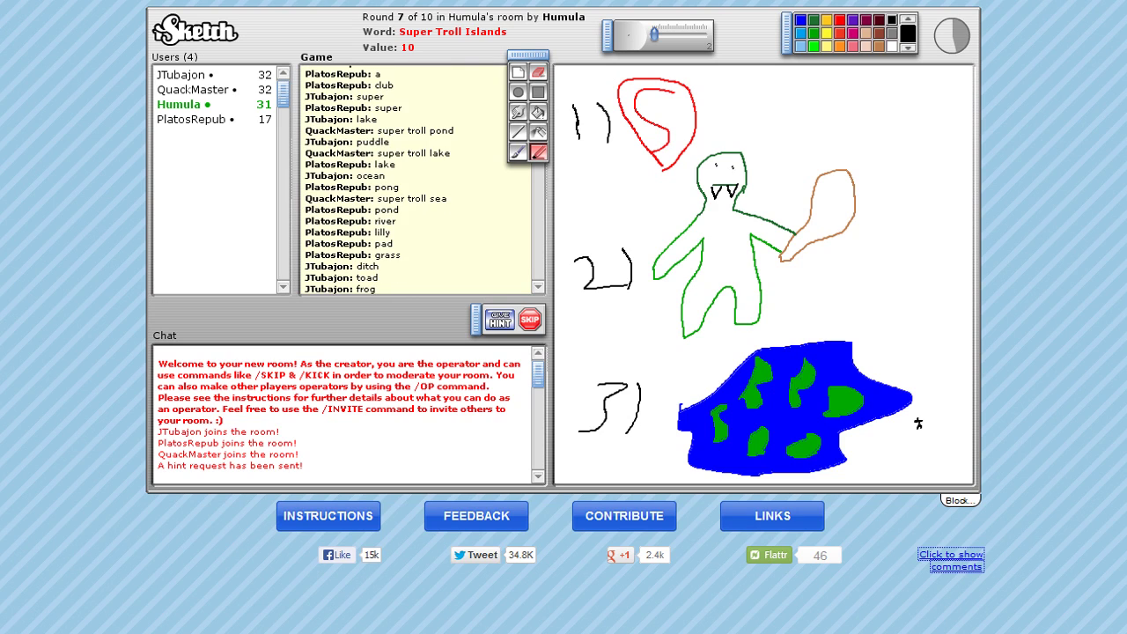
pyautogui.moveTo(918, 423); pyautogui.dragTo(920, 429)
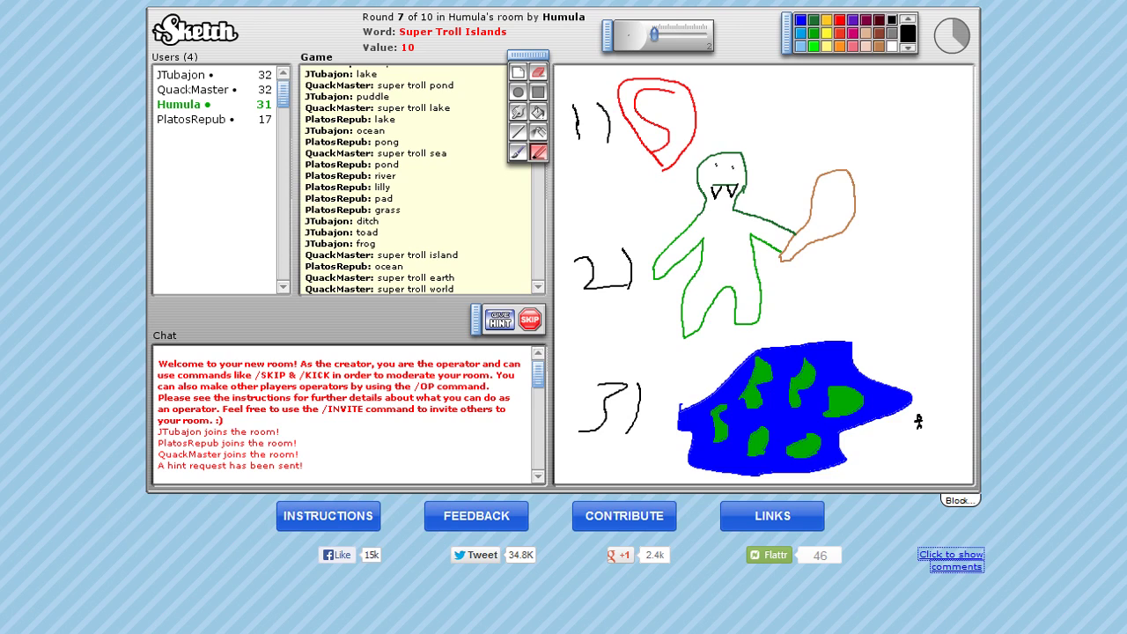
# Draw five short black lines across the green islands and give the guessers a hint.
pyautogui.moveTo(731, 352); pyautogui.dragTo(753, 380)
pyautogui.moveTo(683, 429); pyautogui.dragTo(712, 431)
pyautogui.moveTo(721, 448)
pyautogui.mouseDown()
pyautogui.moveTo(760, 451)
pyautogui.moveTo(784, 475)
pyautogui.moveTo(835, 464)
pyautogui.mouseUp()
pyautogui.moveTo(793, 363); pyautogui.dragTo(799, 409)
pyautogui.moveTo(837, 387); pyautogui.dragTo(890, 372)
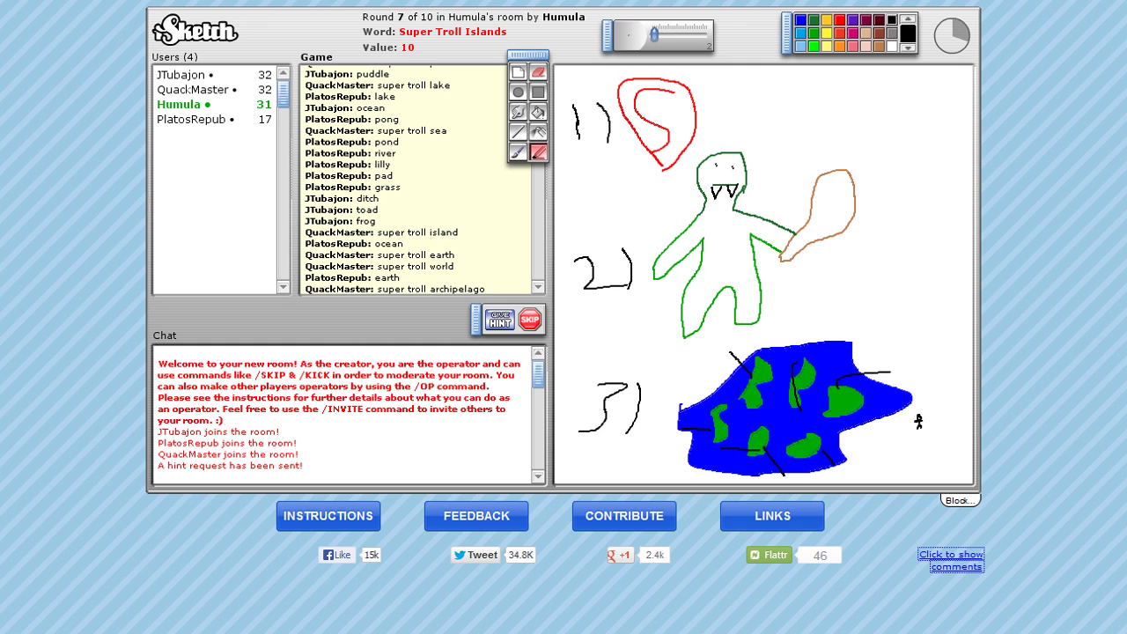
pyautogui.click(501, 319)
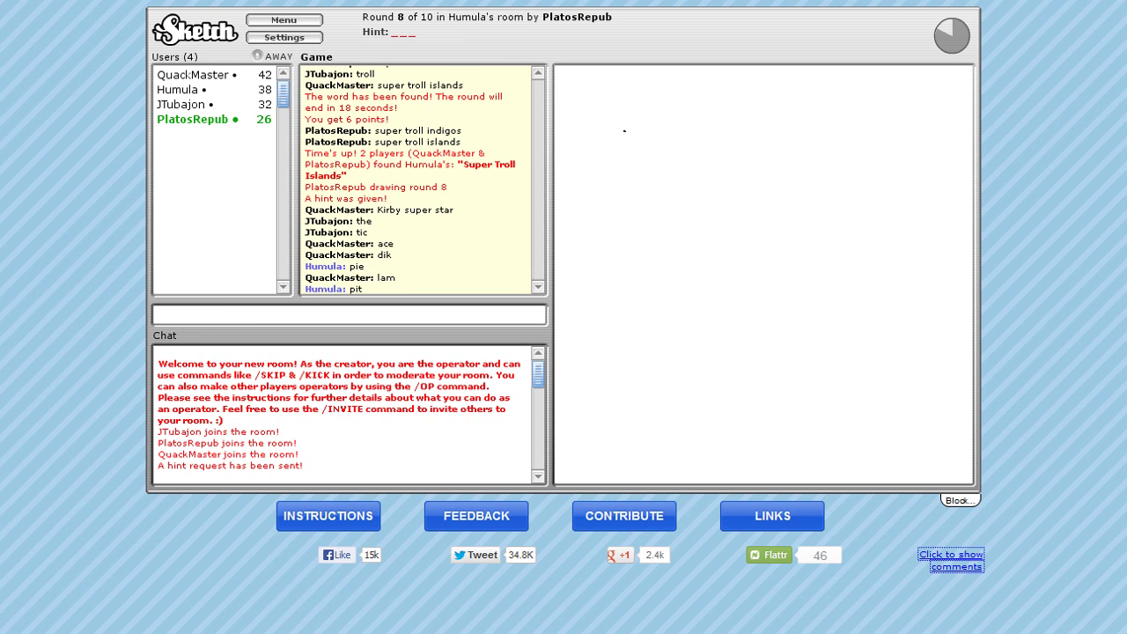
pyautogui.write('ace')
# Submit the guesses ace, par, fry, iem and mam.
pyautogui.press('Return')
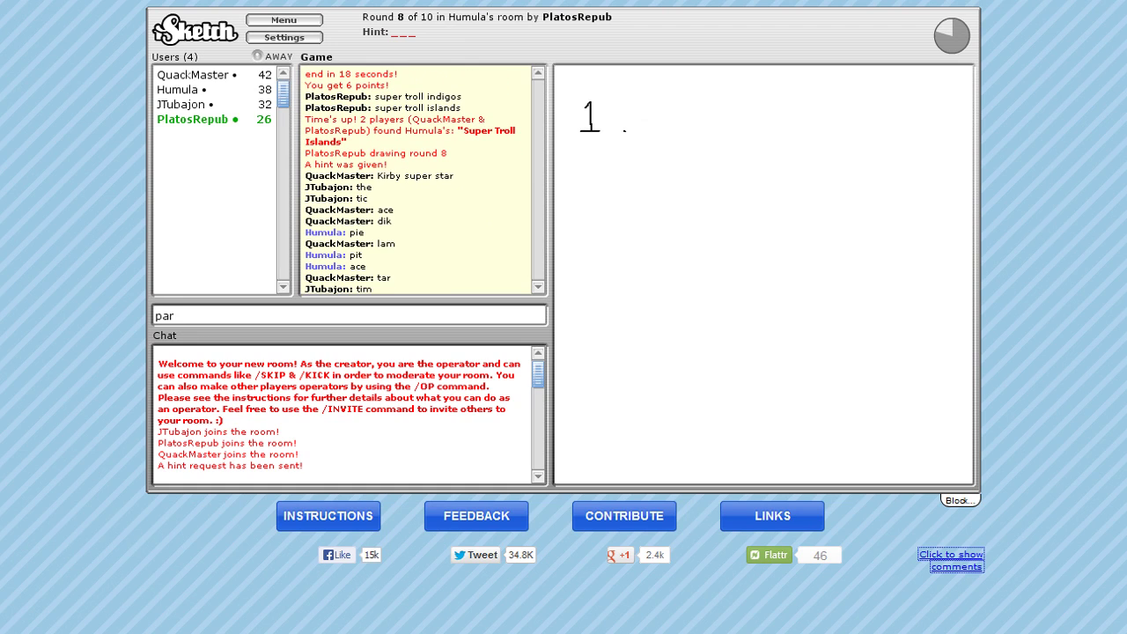
pyautogui.write('fry')
pyautogui.press('Return')
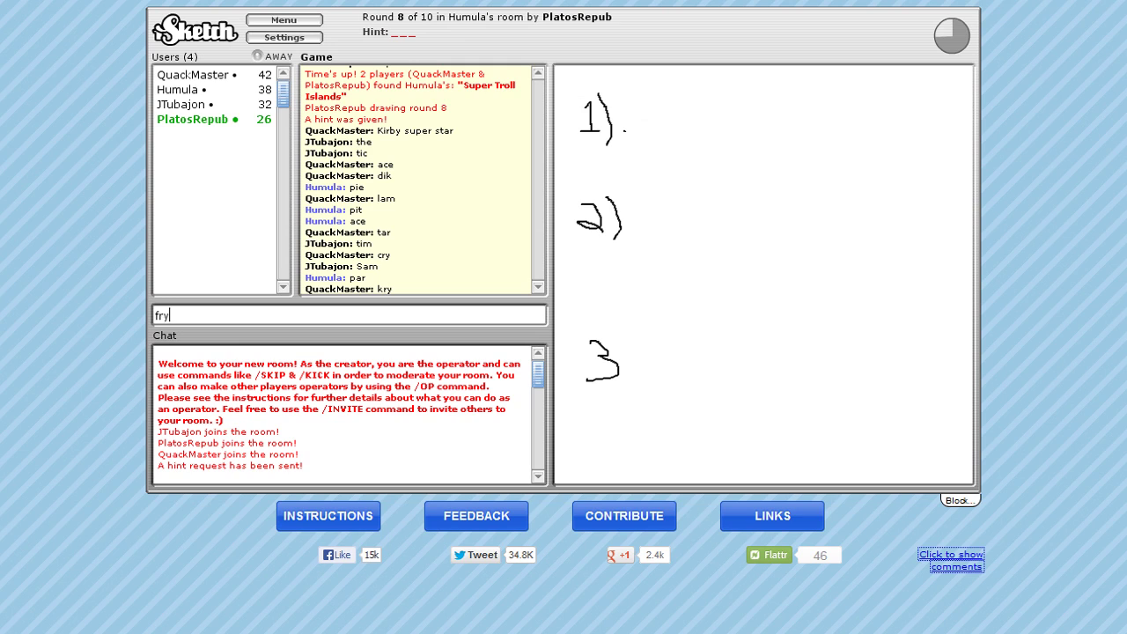
pyautogui.press('Return')
pyautogui.write('iem')
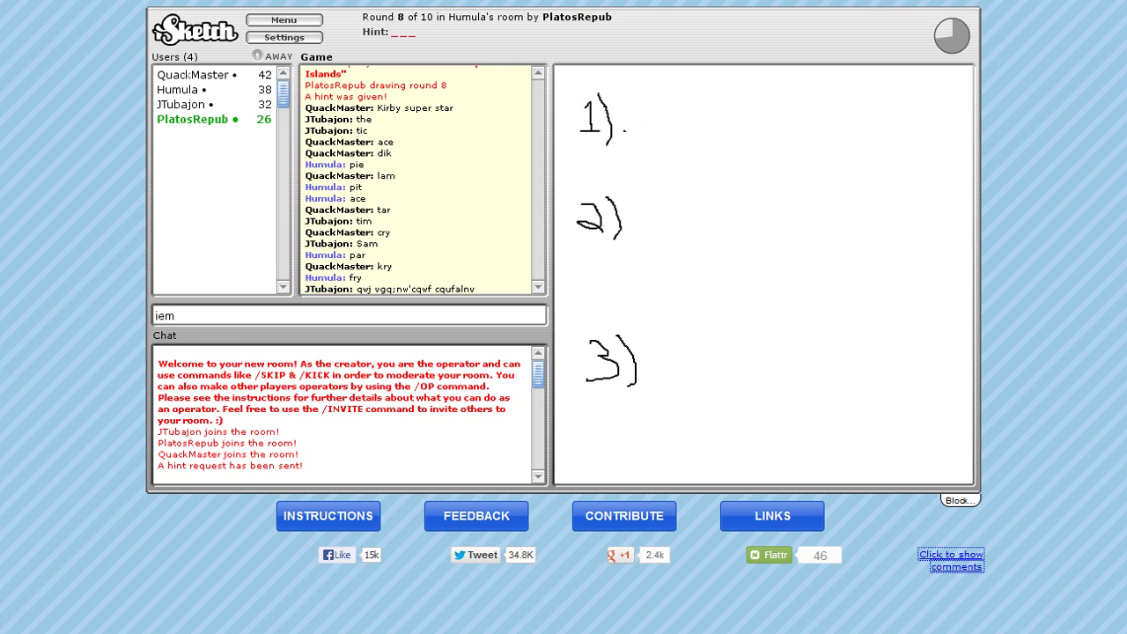
pyautogui.press('Return')
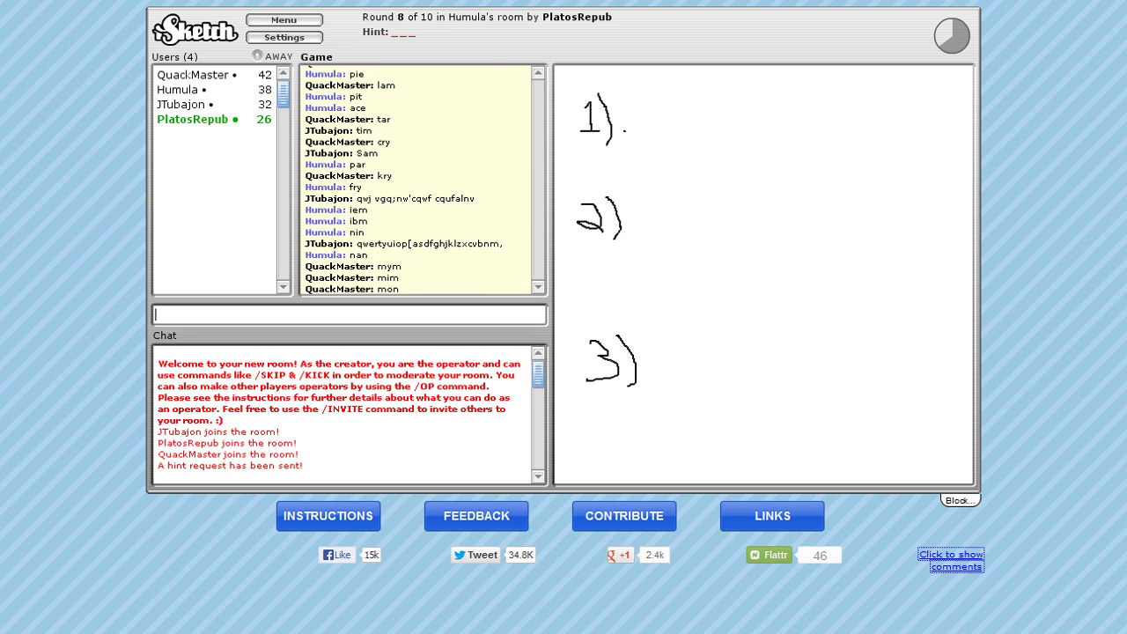
pyautogui.write('mam')
pyautogui.press('Return')
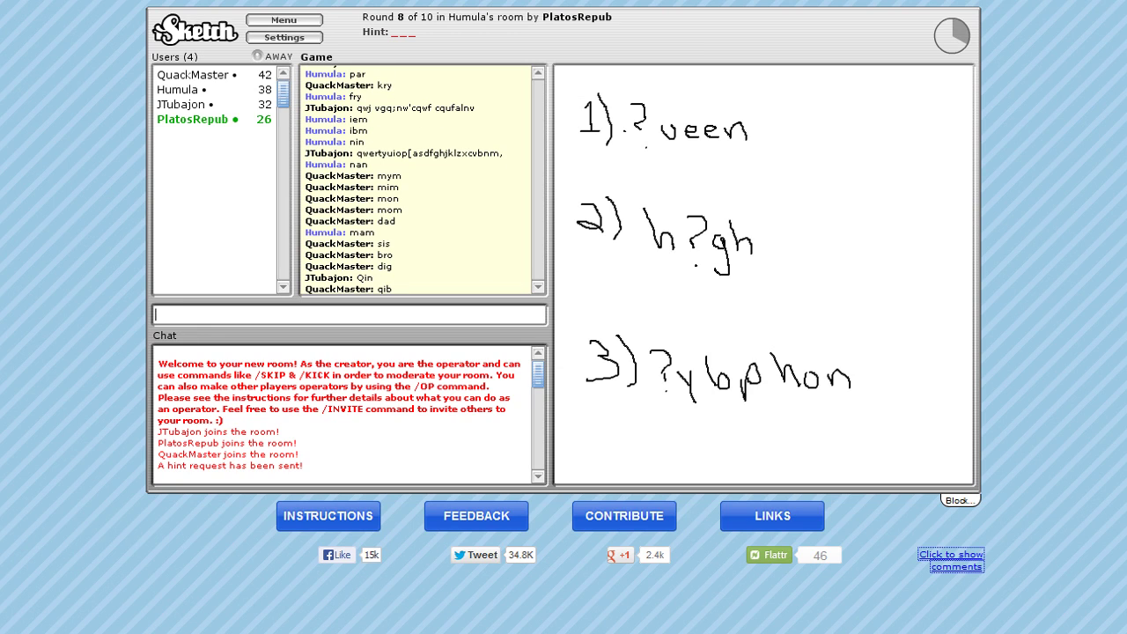
pyautogui.write('qi')
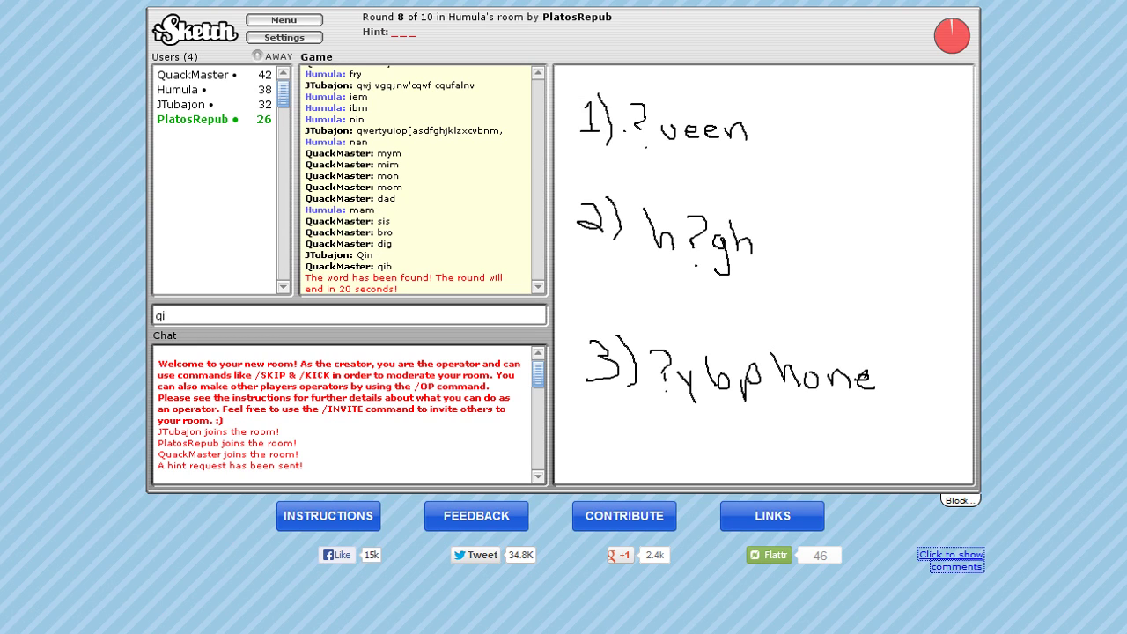
pyautogui.write('x')
# Submit the guess qix.
pyautogui.press('Return')
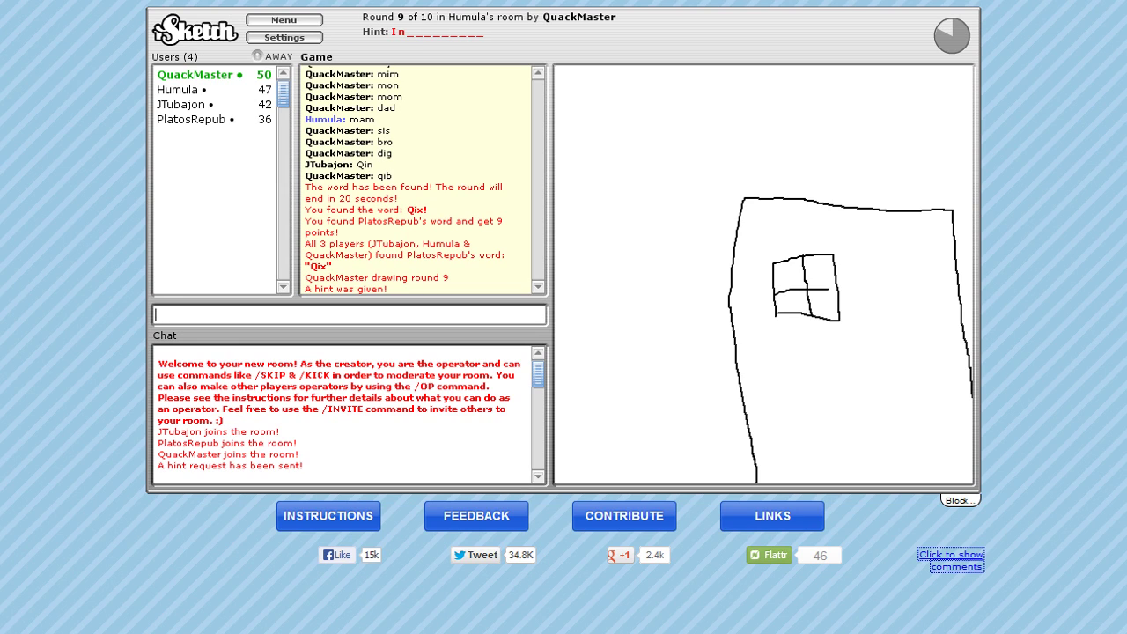
pyautogui.write('inn')
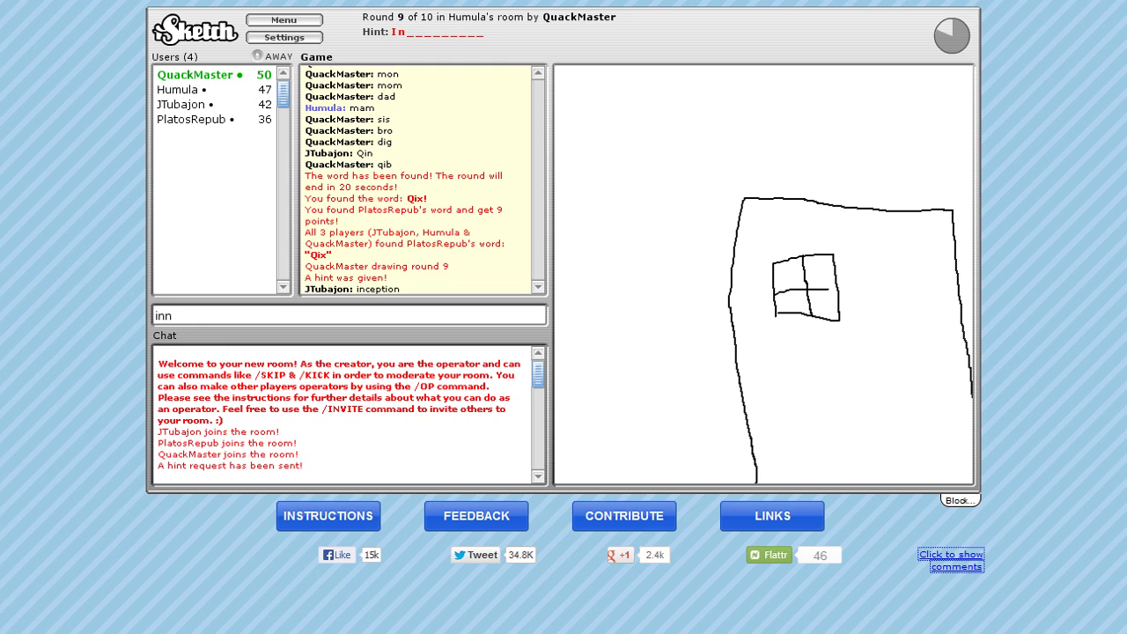
pyautogui.write('esport')
# Submit the guesses innesport, innesmouth, indecision and two more.
pyautogui.press('Return')
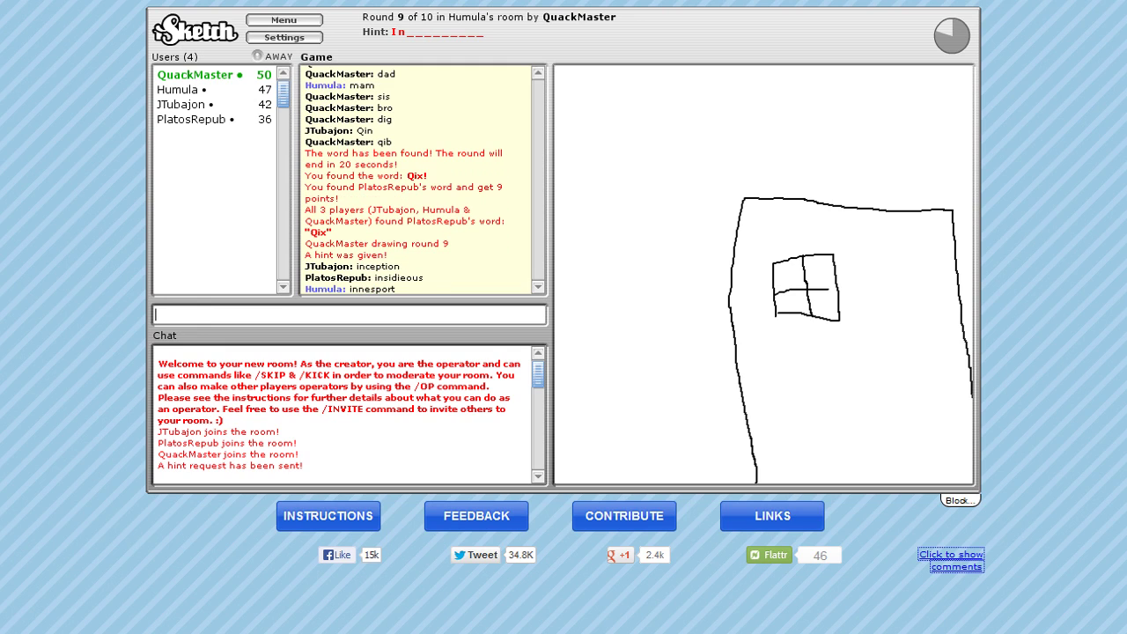
pyautogui.write('inn')
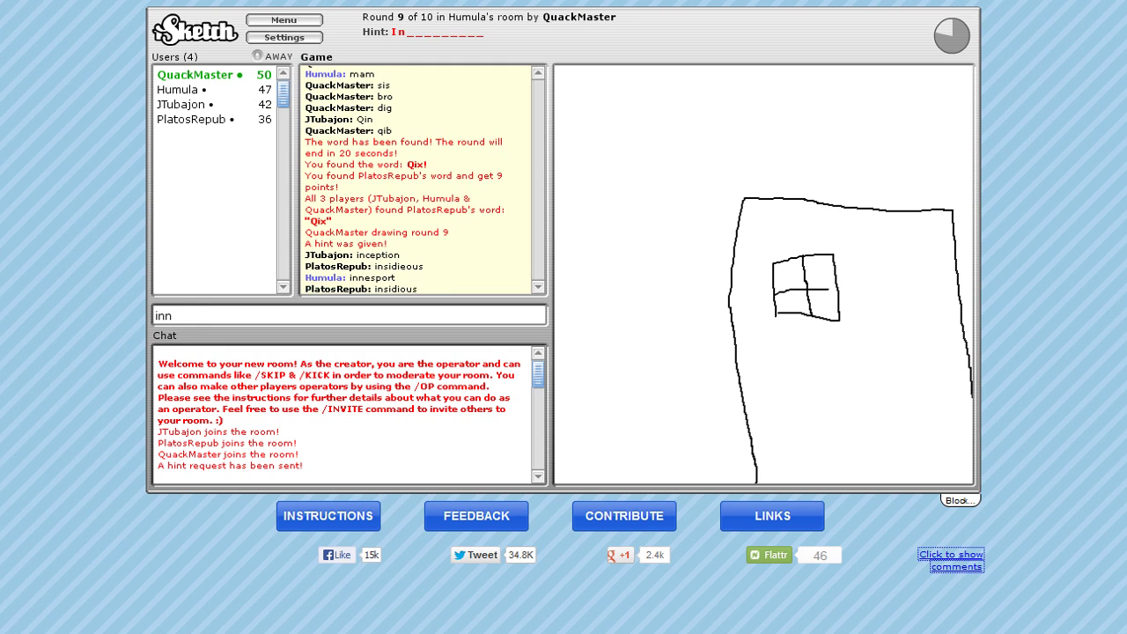
pyautogui.write('esmouth')
pyautogui.press('Return')
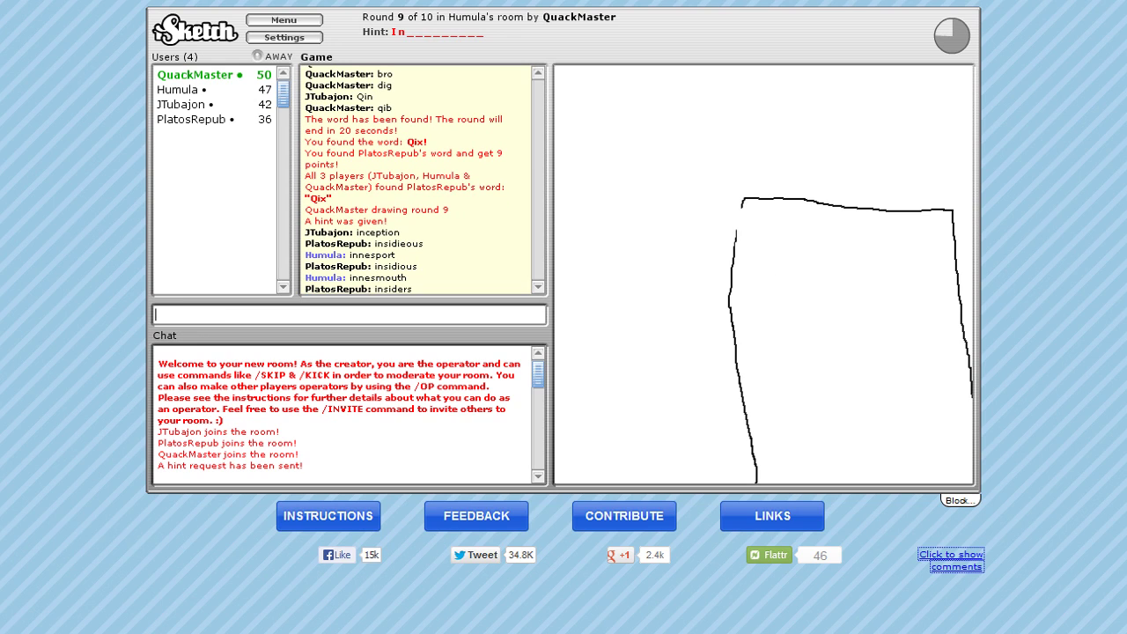
pyautogui.write('indec')
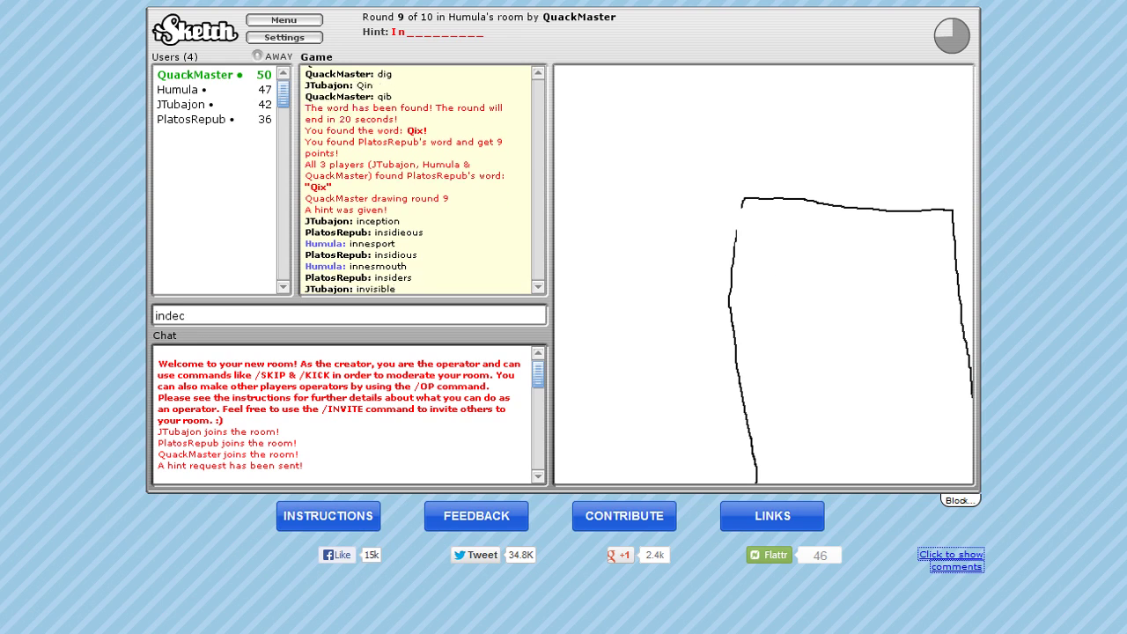
pyautogui.write('on')
pyautogui.press('Return')
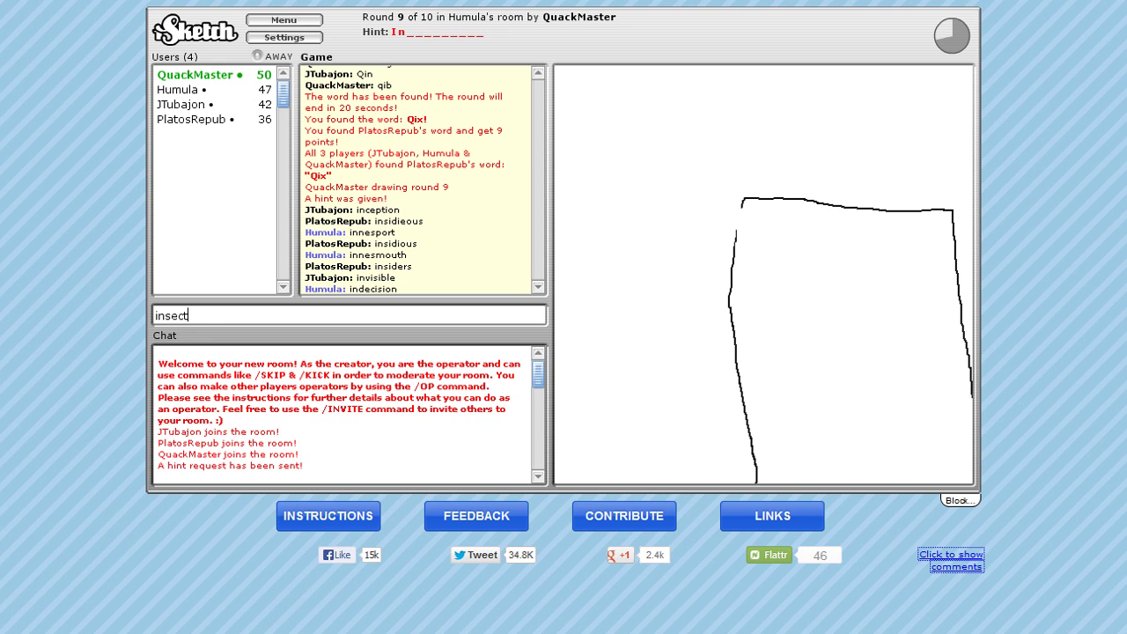
pyautogui.write('inventor')
pyautogui.press('Return')
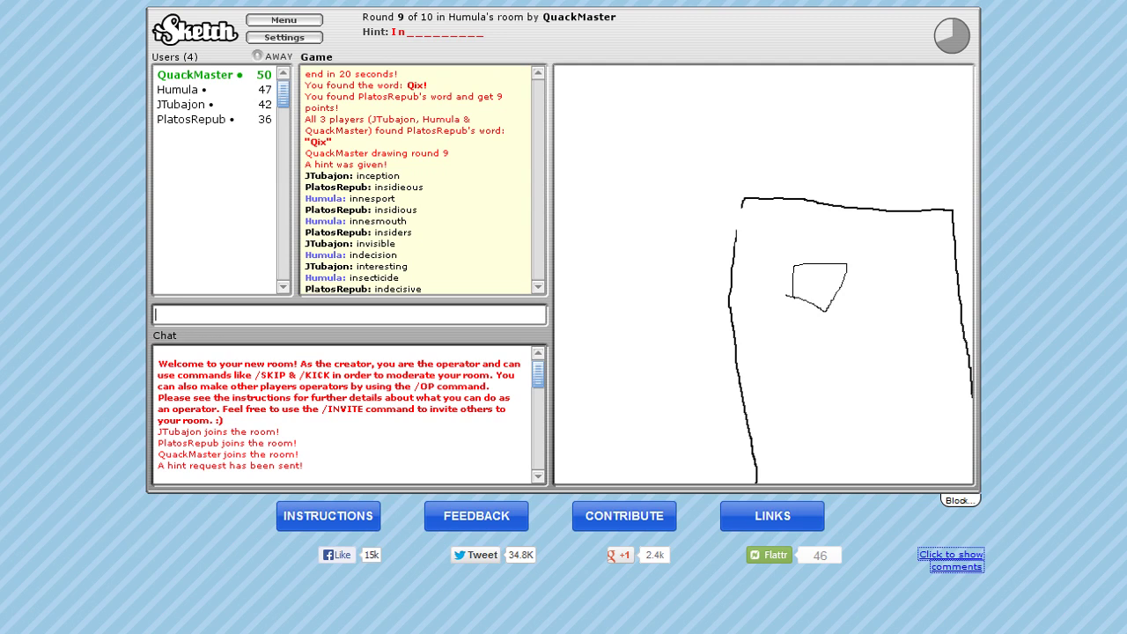
pyautogui.write('inverted penis')
pyautogui.press('Return')
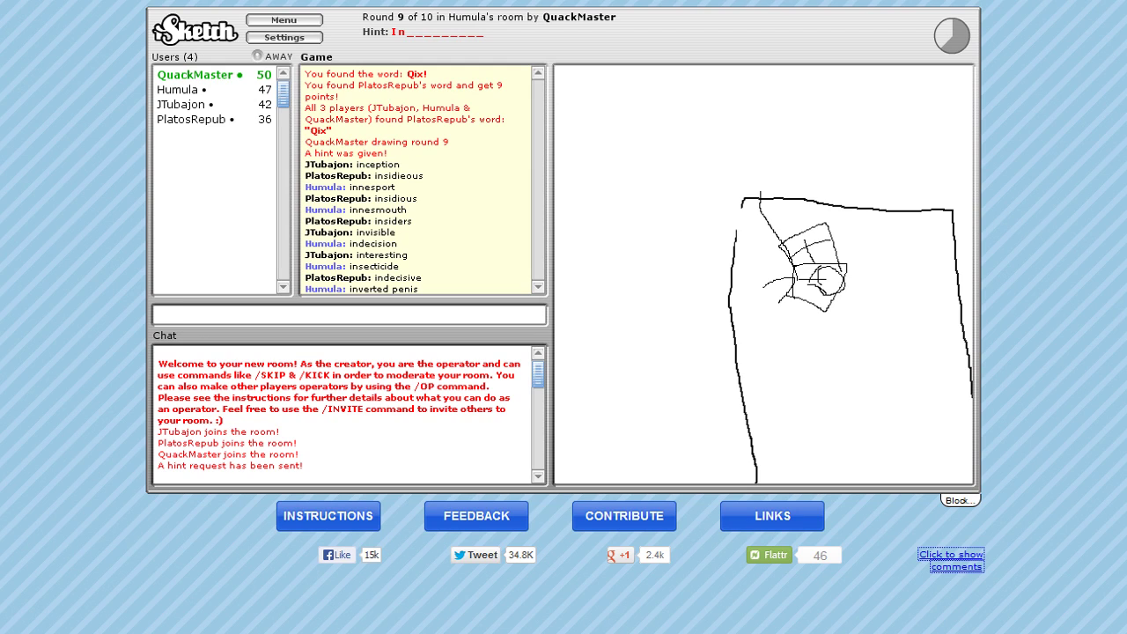
pyautogui.write('in')
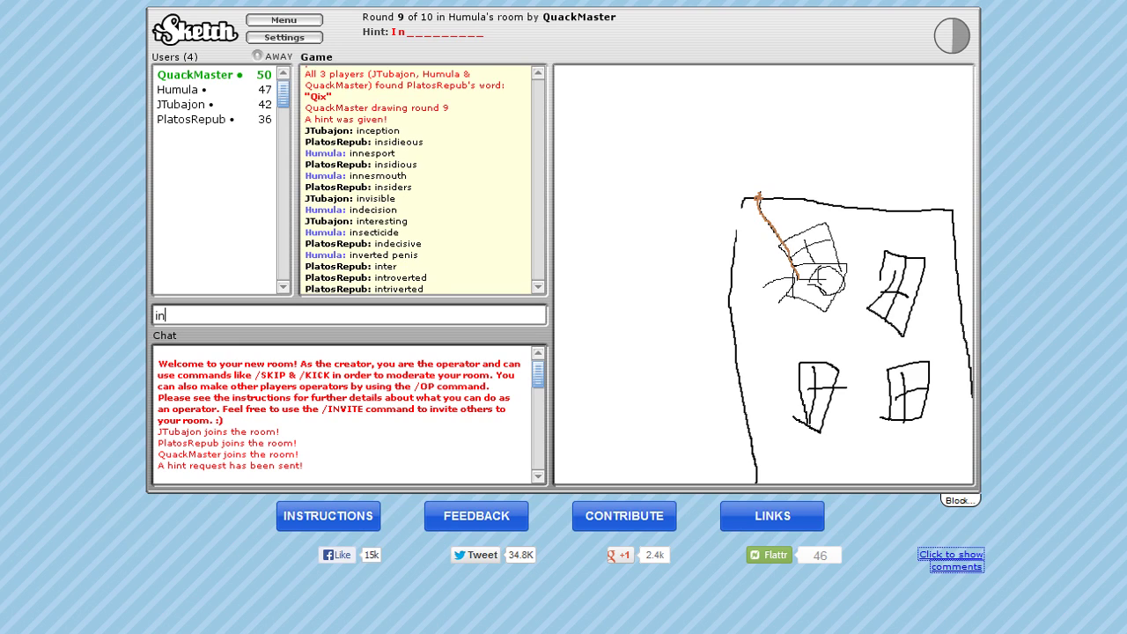
pyautogui.write('filtrate')
# Submit infiltrate, infiltrations, infiltrating, infiltrated, infiltrates and infiltrater as guesses.
pyautogui.press('Return')
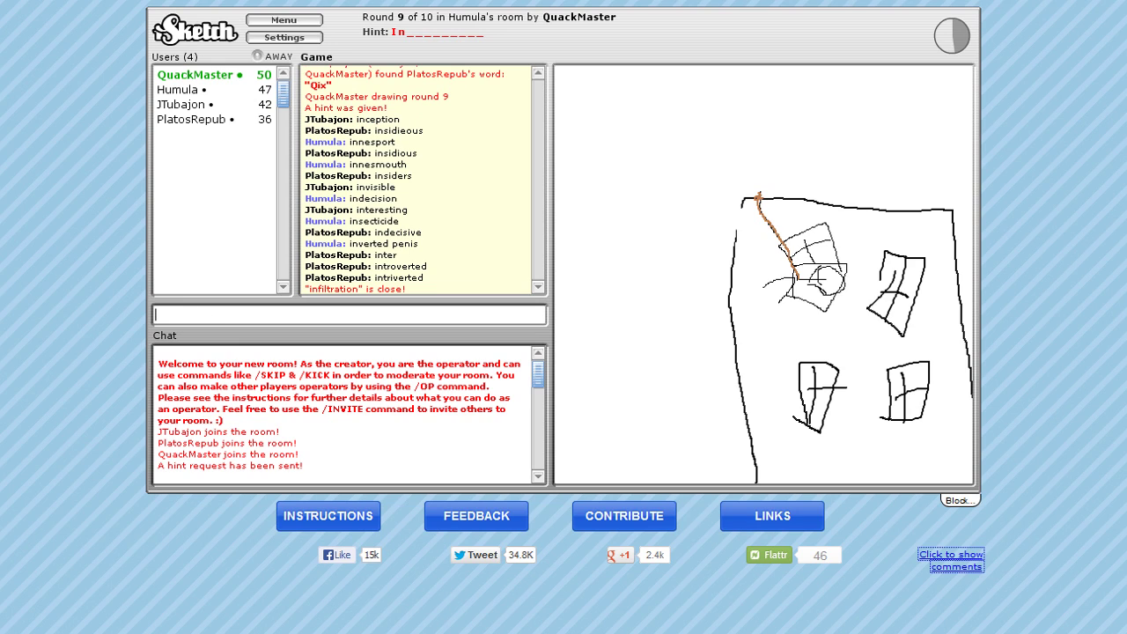
pyautogui.write('infiltrations')
pyautogui.press('Return')
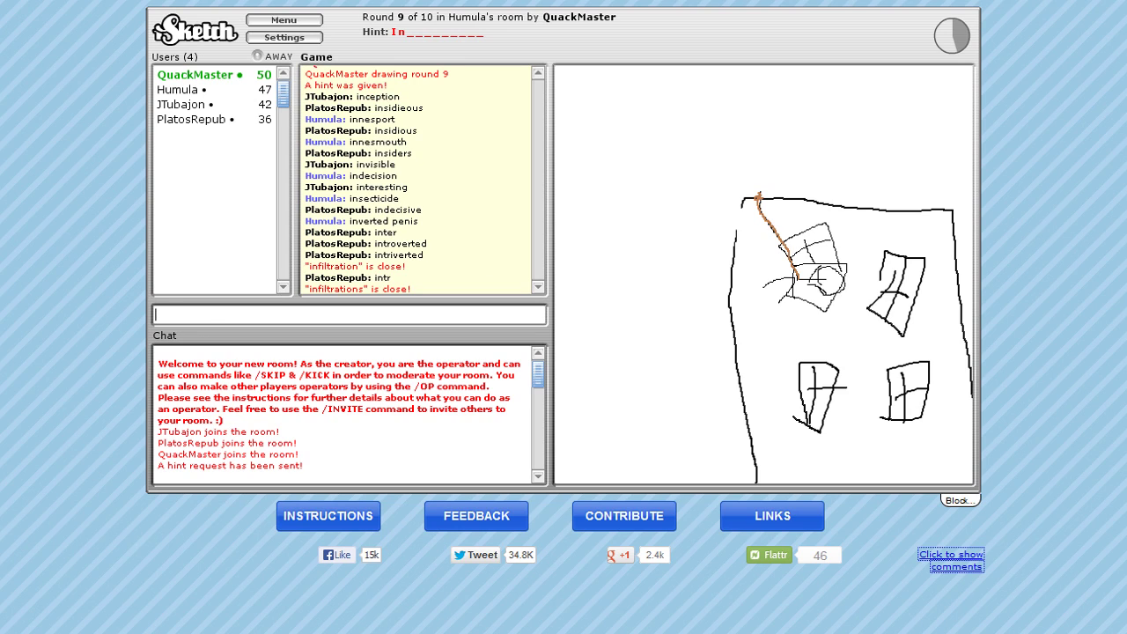
pyautogui.write('infiltrating')
pyautogui.press('Return')
pyautogui.write('infiltrated')
pyautogui.press('Return')
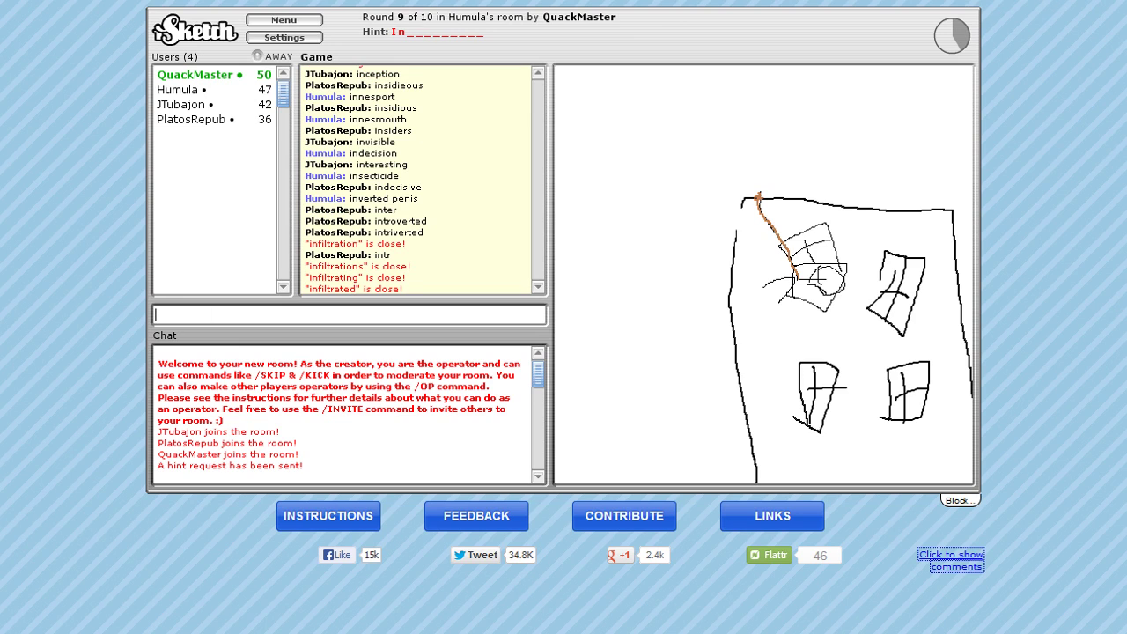
pyautogui.write('infiltrate')
pyautogui.press('Return')
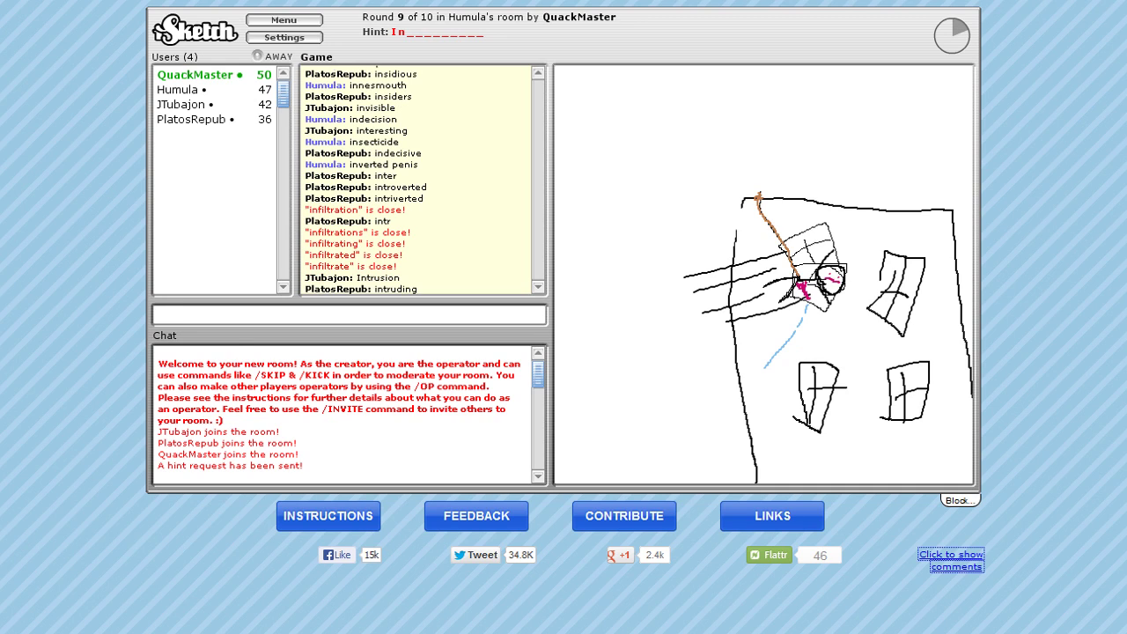
pyautogui.write('infiltrates')
pyautogui.press('Return')
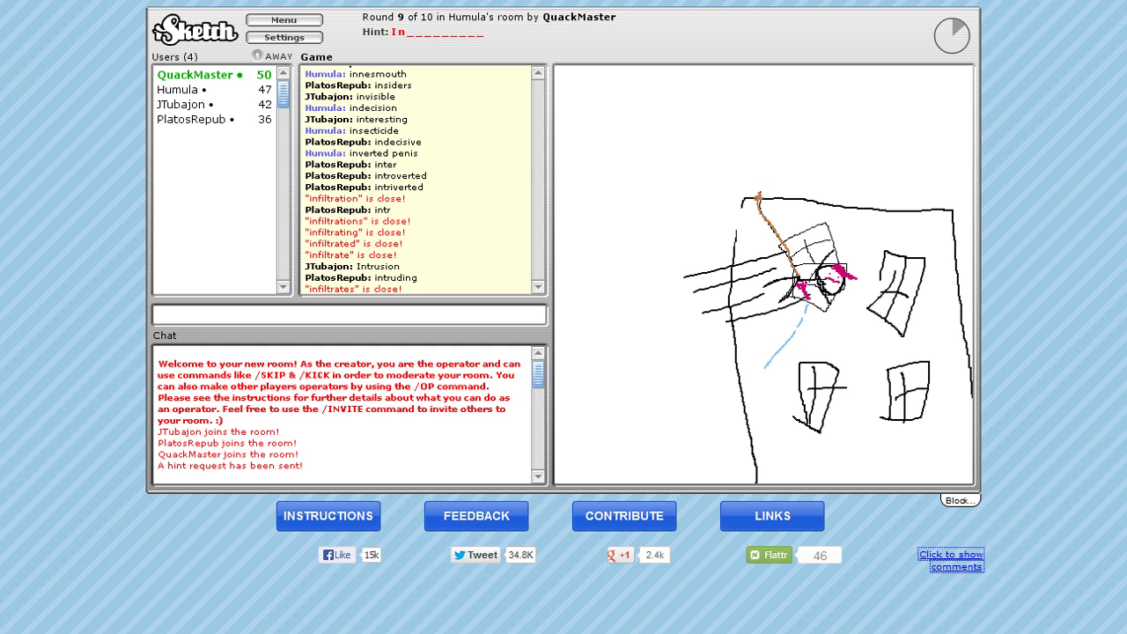
pyautogui.write('infiltrate')
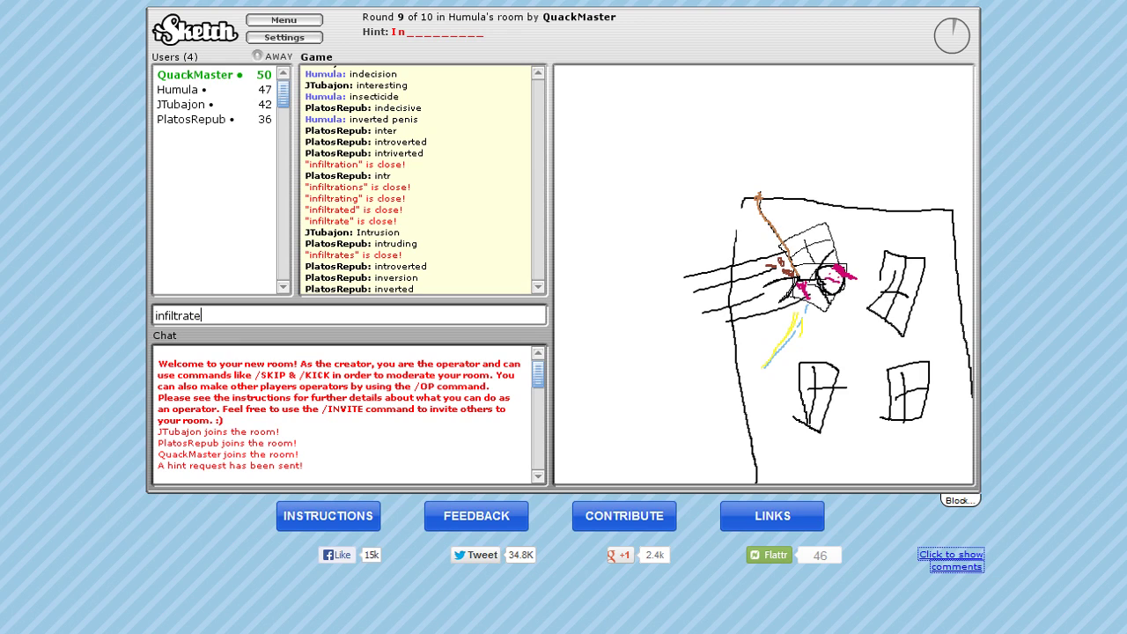
pyautogui.write('r')
pyautogui.press('Return')
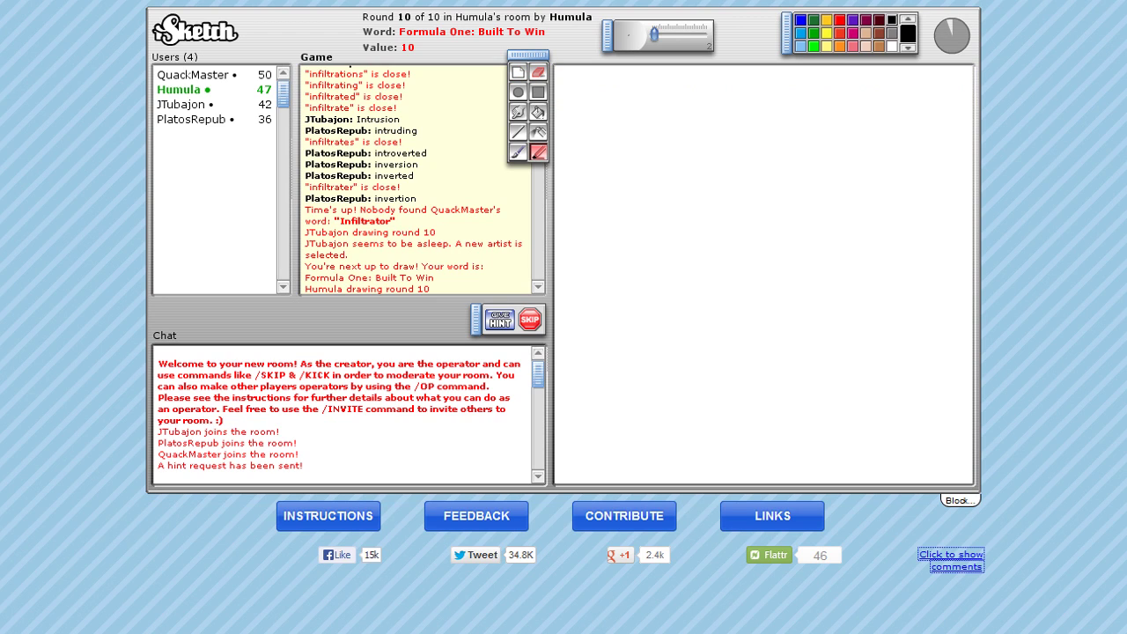
# Use the hint and draw a red car outline.
pyautogui.click(839, 20)
pyautogui.click(499, 319)
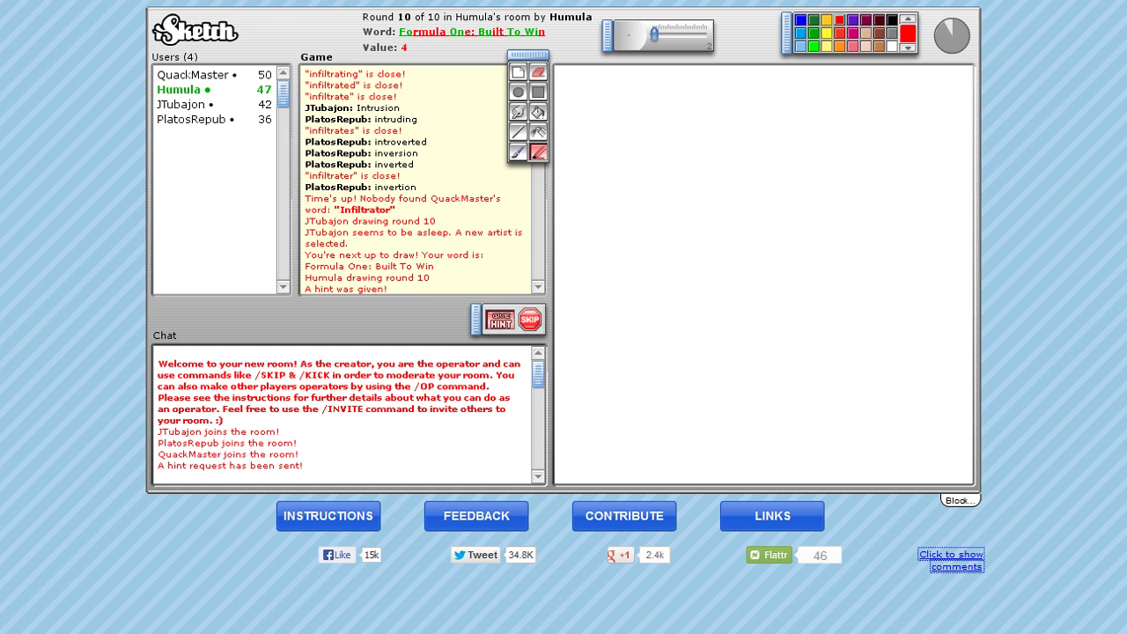
pyautogui.moveTo(609, 220)
pyautogui.mouseDown()
pyautogui.moveTo(687, 257)
pyautogui.moveTo(657, 202)
pyautogui.moveTo(640, 223)
pyautogui.moveTo(640, 205)
pyautogui.moveTo(613, 192)
pyautogui.moveTo(618, 108)
pyautogui.mouseUp()
pyautogui.moveTo(658, 203)
pyautogui.mouseDown()
pyautogui.moveTo(697, 173)
pyautogui.moveTo(703, 107)
pyautogui.moveTo(627, 92)
pyautogui.moveTo(618, 110)
pyautogui.mouseUp()
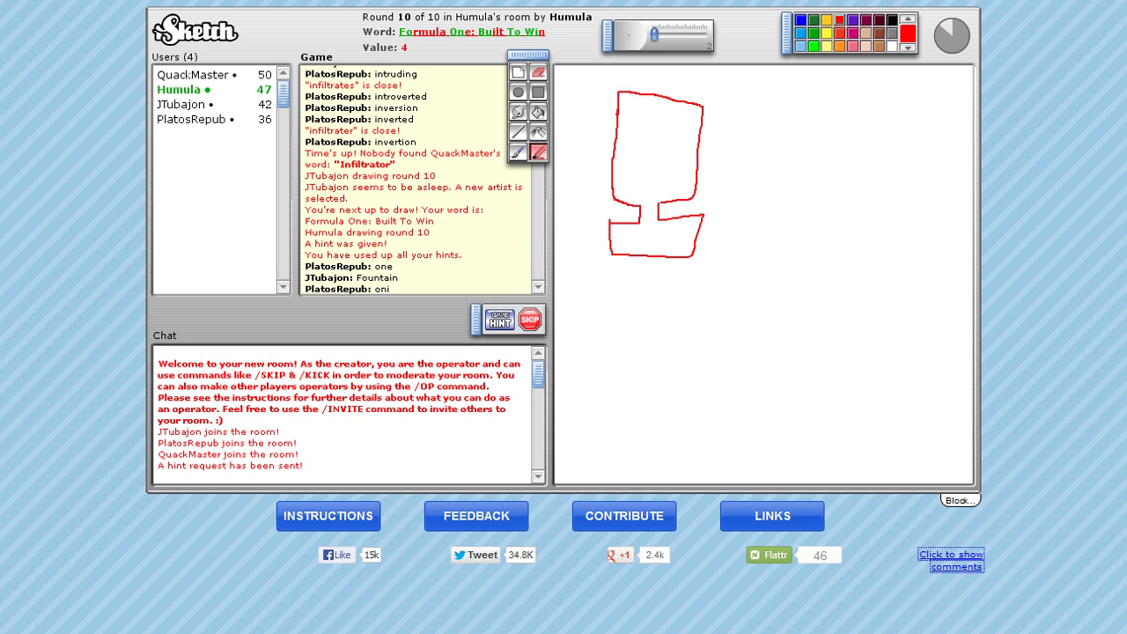
# Draw four black wheels, a leaf inside the car and marks to its left.
pyautogui.click(892, 20)
pyautogui.moveTo(699, 174)
pyautogui.mouseDown()
pyautogui.moveTo(700, 188)
pyautogui.moveTo(703, 167)
pyautogui.mouseUp()
pyautogui.moveTo(612, 171)
pyautogui.mouseDown()
pyautogui.moveTo(612, 190)
pyautogui.moveTo(610, 173)
pyautogui.mouseUp()
pyautogui.moveTo(616, 103); pyautogui.dragTo(615, 121)
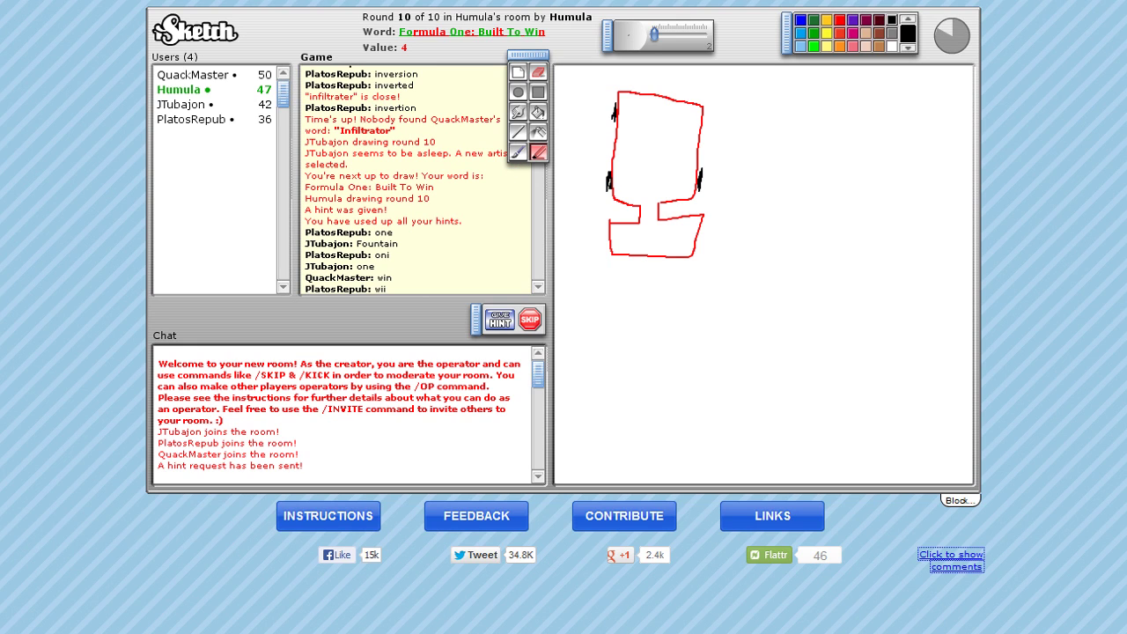
pyautogui.moveTo(702, 119)
pyautogui.mouseDown()
pyautogui.moveTo(703, 139)
pyautogui.moveTo(705, 124)
pyautogui.mouseUp()
pyautogui.moveTo(650, 189)
pyautogui.mouseDown()
pyautogui.moveTo(639, 155)
pyautogui.moveTo(667, 175)
pyautogui.mouseUp()
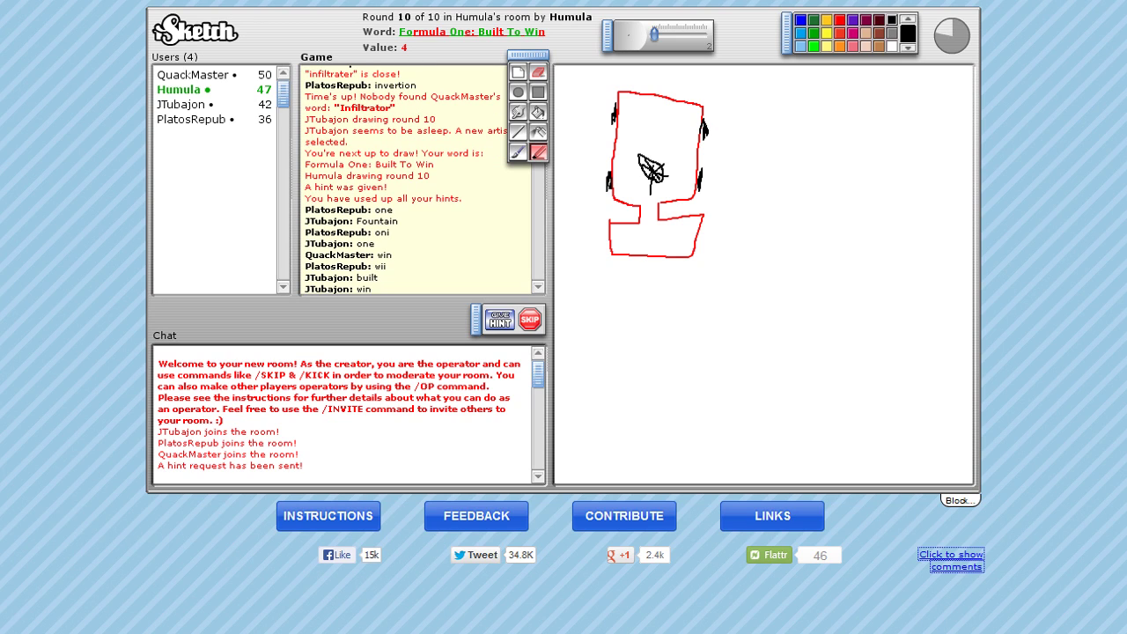
pyautogui.moveTo(569, 138); pyautogui.dragTo(570, 147)
pyautogui.moveTo(588, 116)
pyautogui.mouseDown()
pyautogui.moveTo(588, 168)
pyautogui.moveTo(571, 164)
pyautogui.mouseUp()
# Draw a black hammer to the right of the car.
pyautogui.moveTo(764, 238); pyautogui.dragTo(795, 190)
pyautogui.moveTo(754, 157)
pyautogui.mouseDown()
pyautogui.moveTo(768, 186)
pyautogui.moveTo(756, 192)
pyautogui.mouseUp()
pyautogui.moveTo(799, 146)
pyautogui.mouseDown()
pyautogui.moveTo(793, 190)
pyautogui.moveTo(816, 183)
pyautogui.mouseUp()
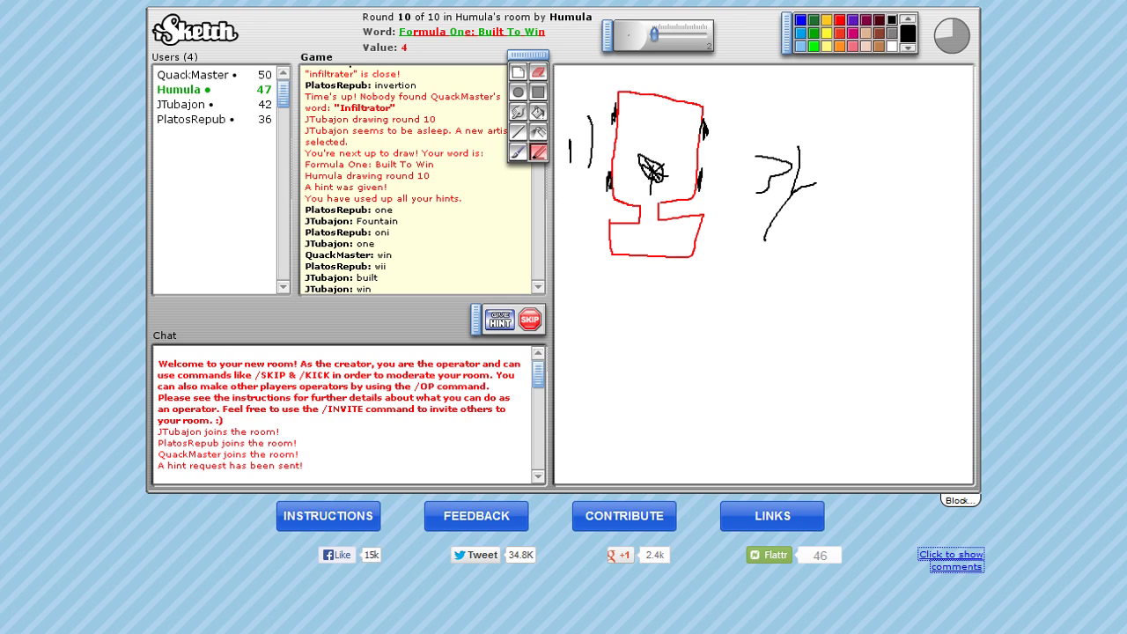
pyautogui.moveTo(771, 243)
pyautogui.mouseDown()
pyautogui.moveTo(815, 183)
pyautogui.moveTo(804, 171)
pyautogui.moveTo(820, 171)
pyautogui.moveTo(852, 208)
pyautogui.moveTo(830, 224)
pyautogui.mouseUp()
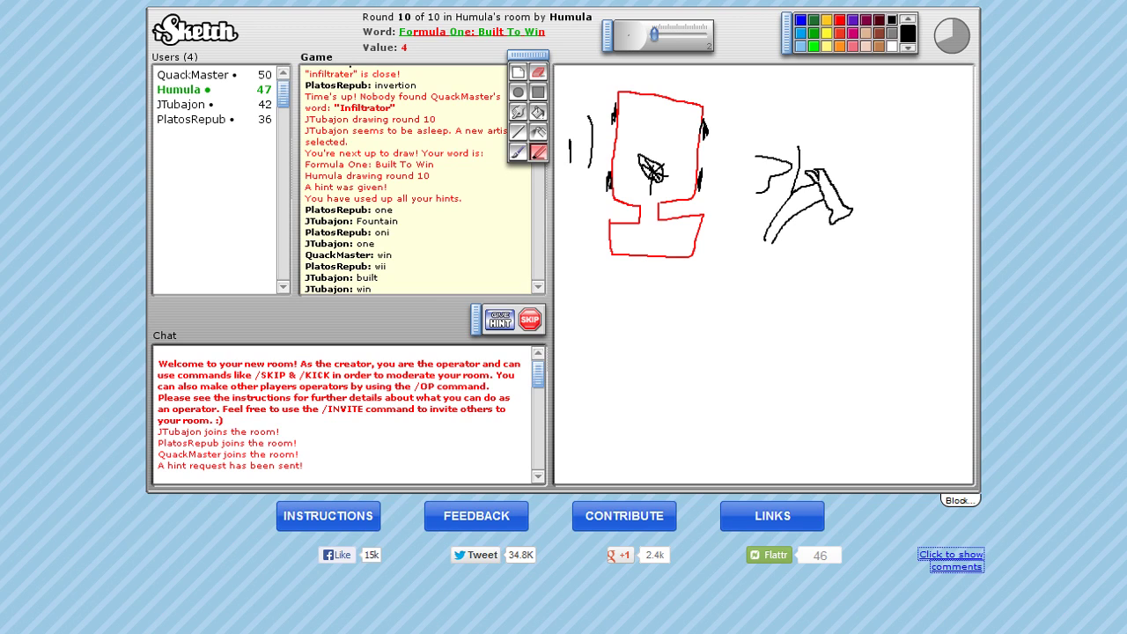
pyautogui.moveTo(759, 241); pyautogui.dragTo(772, 246)
# Draw a saw at the right edge and plank rectangles below the car.
pyautogui.moveTo(916, 232)
pyautogui.mouseDown()
pyautogui.moveTo(935, 263)
pyautogui.moveTo(958, 248)
pyautogui.moveTo(942, 231)
pyautogui.moveTo(911, 232)
pyautogui.moveTo(916, 170)
pyautogui.moveTo(889, 139)
pyautogui.moveTo(862, 164)
pyautogui.moveTo(908, 233)
pyautogui.moveTo(938, 247)
pyautogui.mouseUp()
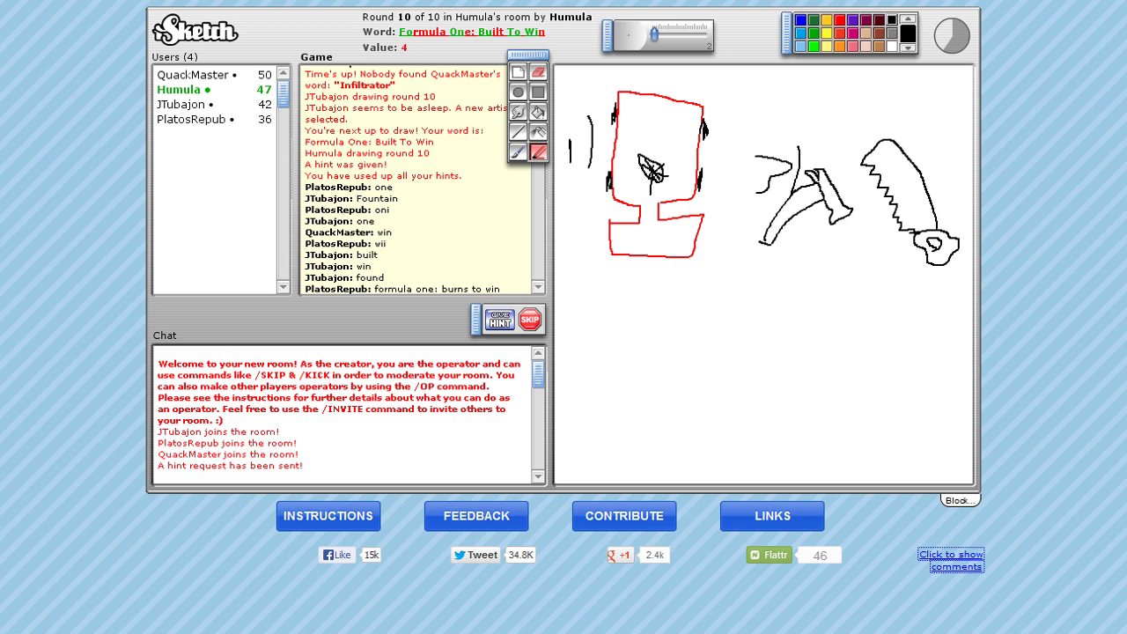
pyautogui.moveTo(771, 287)
pyautogui.mouseDown()
pyautogui.moveTo(875, 266)
pyautogui.moveTo(819, 249)
pyautogui.moveTo(745, 285)
pyautogui.moveTo(773, 291)
pyautogui.mouseUp()
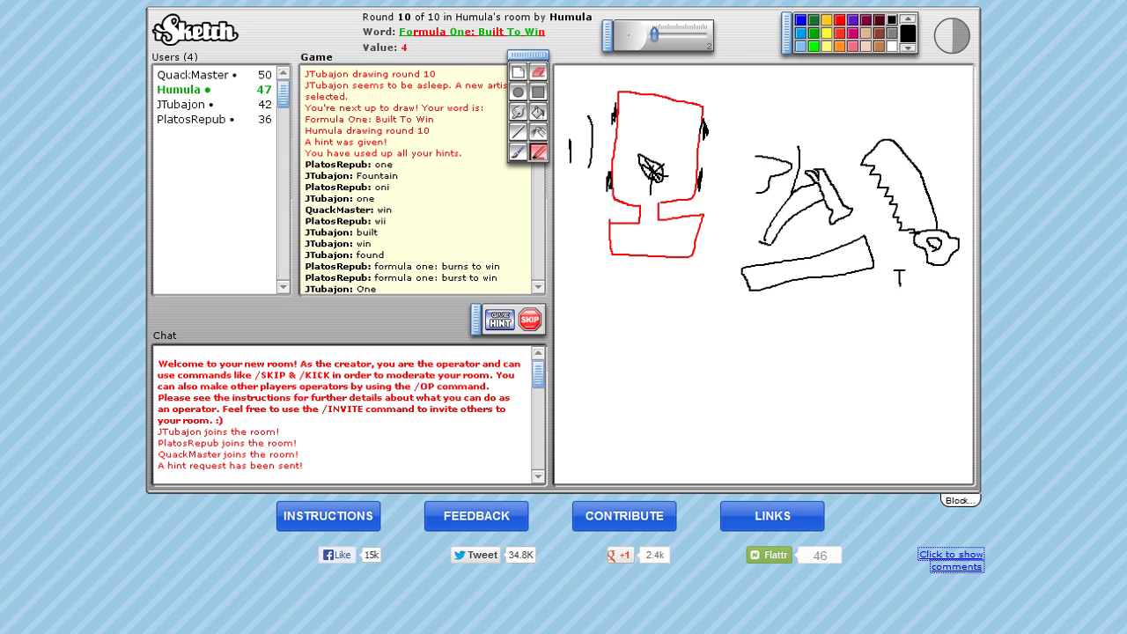
pyautogui.moveTo(600, 339)
pyautogui.mouseDown()
pyautogui.moveTo(608, 412)
pyautogui.moveTo(601, 340)
pyautogui.mouseUp()
pyautogui.moveTo(674, 337)
pyautogui.mouseDown()
pyautogui.moveTo(680, 383)
pyautogui.moveTo(705, 294)
pyautogui.moveTo(676, 339)
pyautogui.mouseUp()
# Try a brown fill, restore the white background, and reselect brown.
pyautogui.click(892, 46)
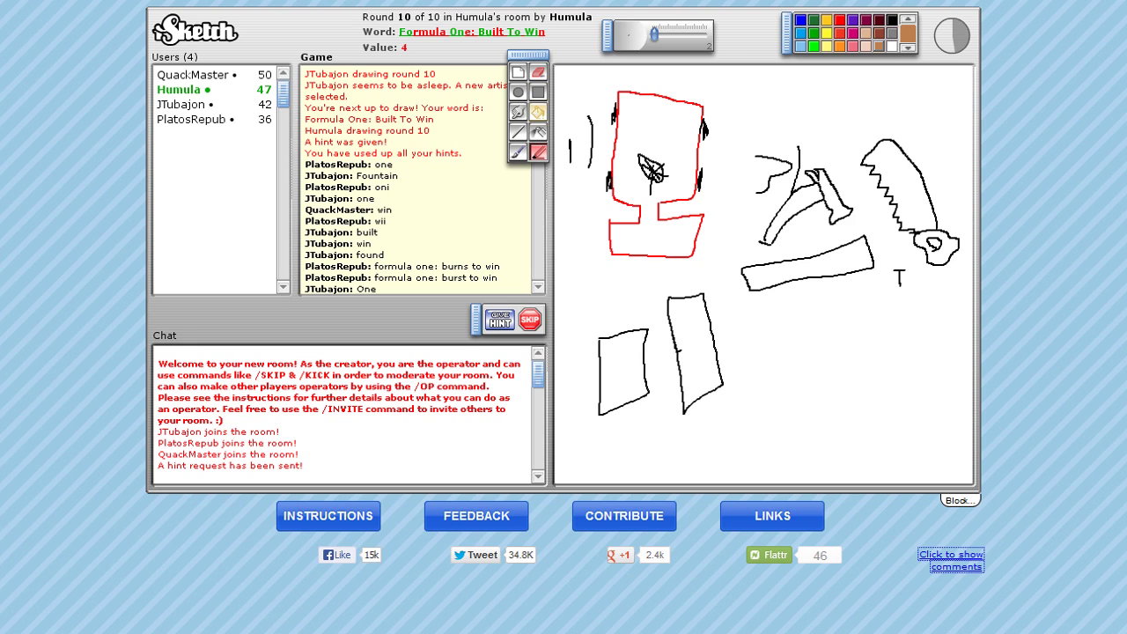
pyautogui.click(538, 112)
pyautogui.click(793, 423)
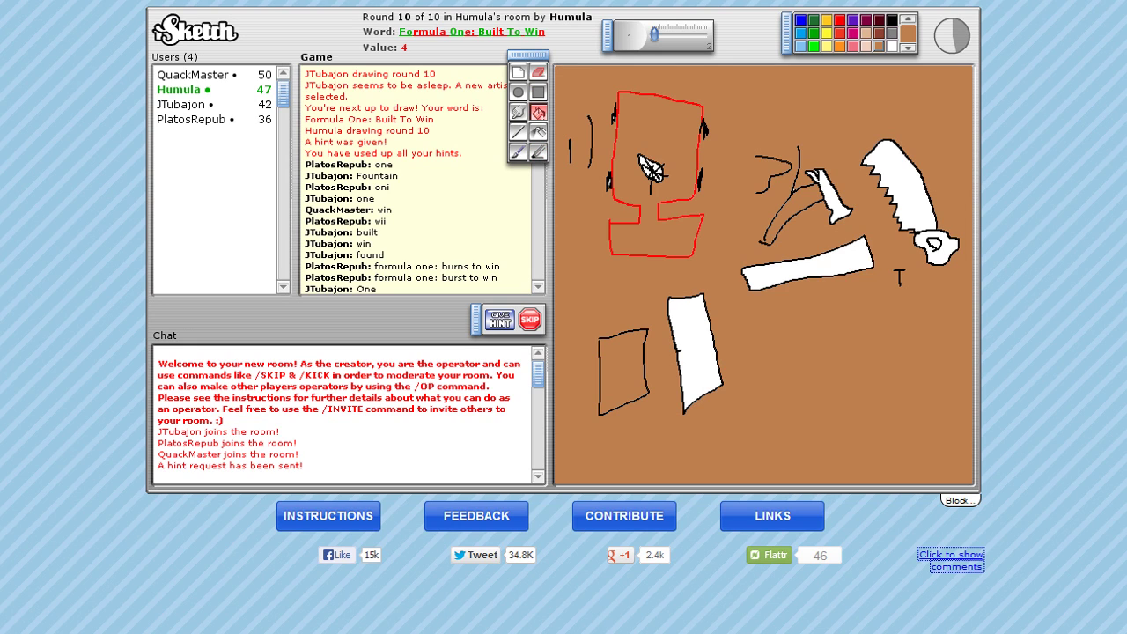
pyautogui.click(892, 45)
pyautogui.click(792, 423)
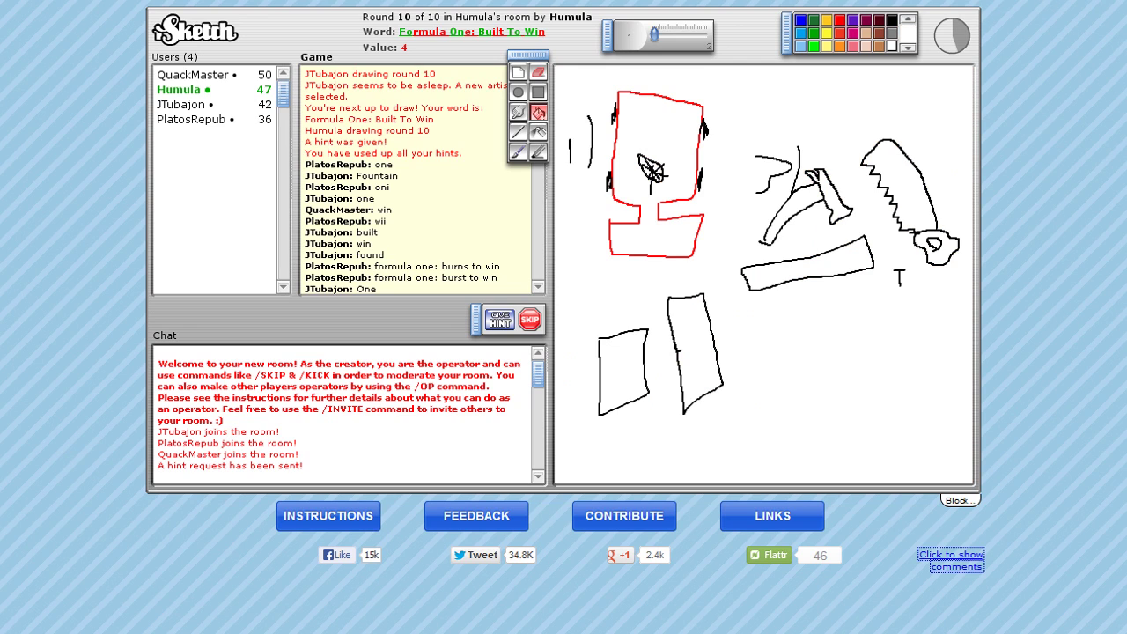
pyautogui.click(879, 45)
pyautogui.click(538, 151)
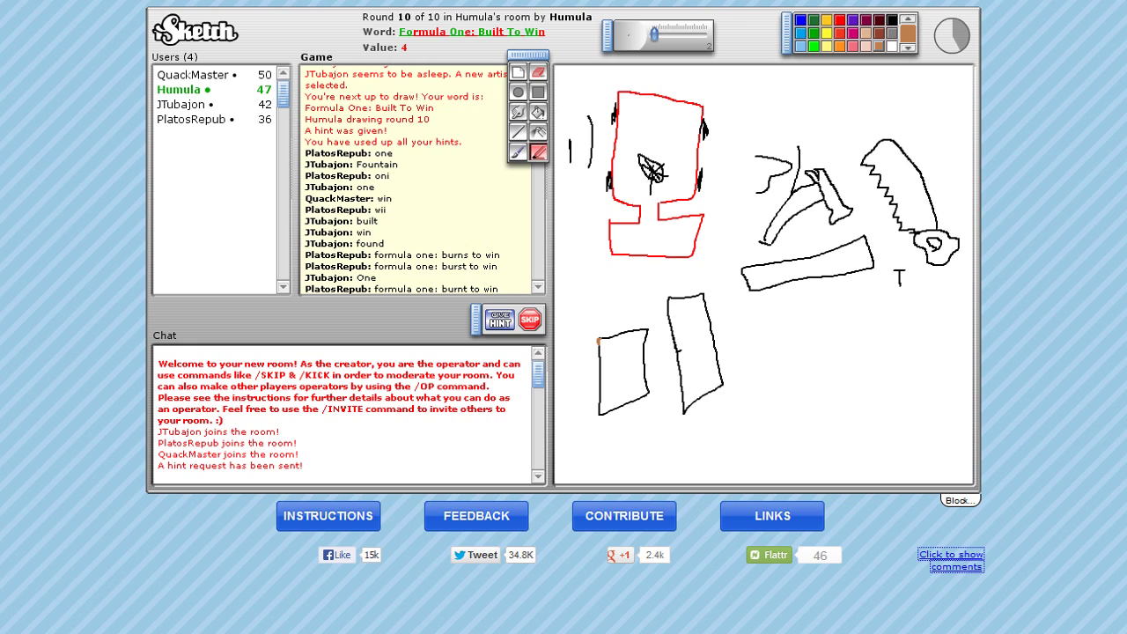
# Fill the two plank rectangles below the car with brown.
pyautogui.click(538, 112)
pyautogui.click(624, 369)
pyautogui.click(696, 352)
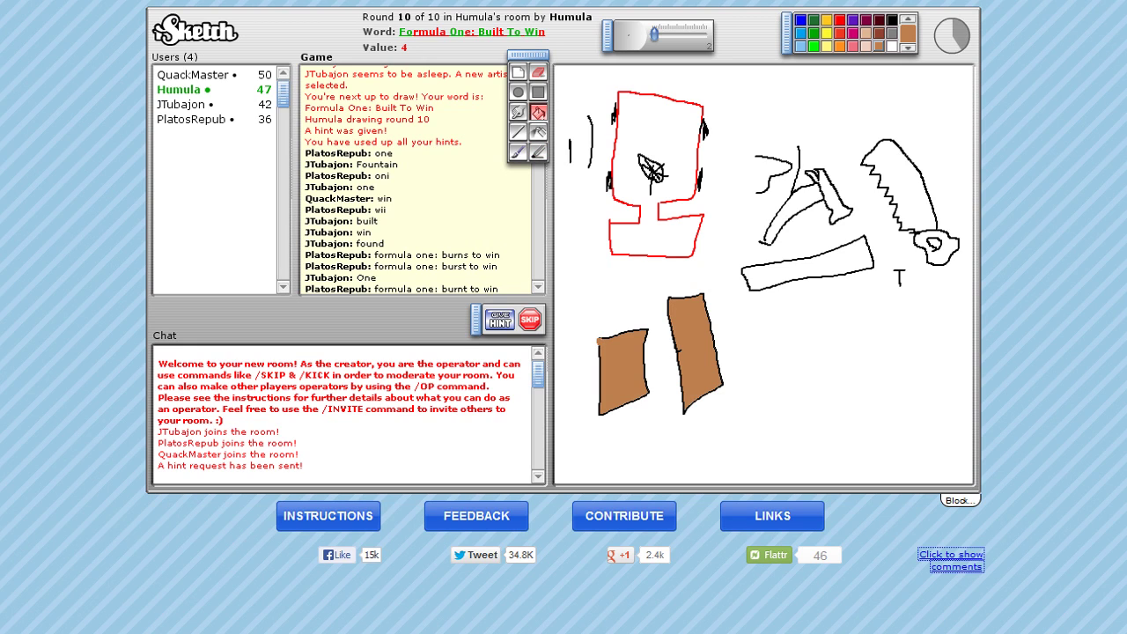
pyautogui.click(892, 20)
pyautogui.click(538, 151)
# Draw a black arrow and marks, then a brown box with a roof beside the arrow.
pyautogui.moveTo(736, 368)
pyautogui.mouseDown()
pyautogui.moveTo(798, 379)
pyautogui.moveTo(782, 366)
pyautogui.mouseUp()
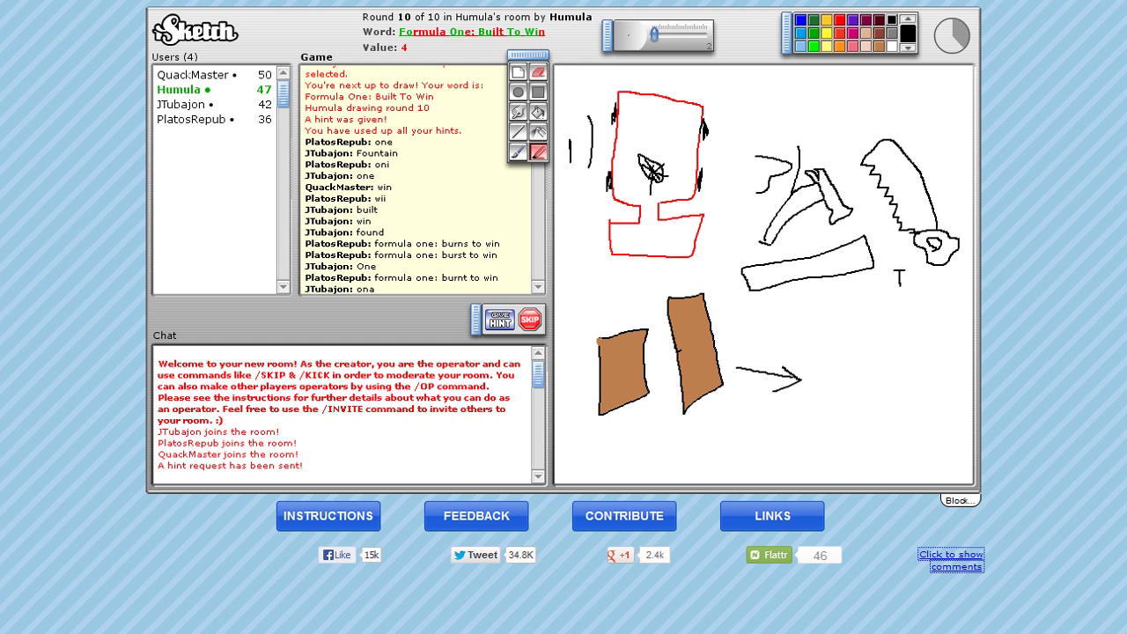
pyautogui.moveTo(571, 287); pyautogui.dragTo(577, 320)
pyautogui.moveTo(610, 285); pyautogui.dragTo(599, 320)
pyautogui.click(878, 46)
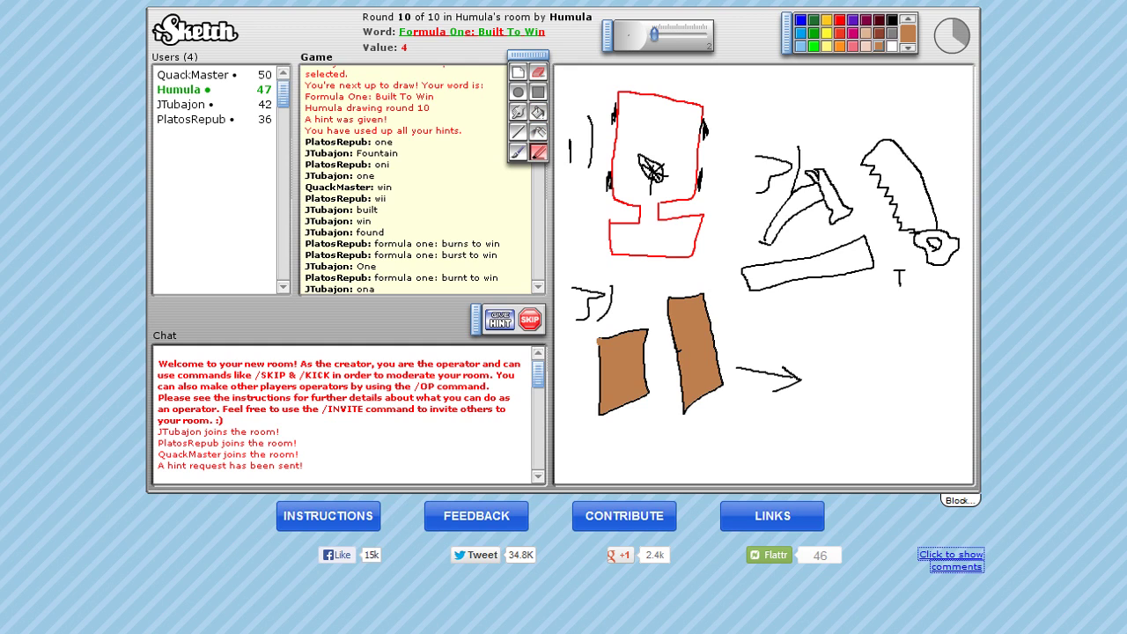
pyautogui.moveTo(819, 426)
pyautogui.mouseDown()
pyautogui.moveTo(812, 337)
pyautogui.moveTo(877, 334)
pyautogui.moveTo(933, 367)
pyautogui.moveTo(930, 426)
pyautogui.moveTo(820, 414)
pyautogui.mouseUp()
pyautogui.moveTo(797, 348)
pyautogui.mouseDown()
pyautogui.moveTo(842, 321)
pyautogui.moveTo(900, 306)
pyautogui.moveTo(956, 346)
pyautogui.moveTo(936, 336)
pyautogui.mouseUp()
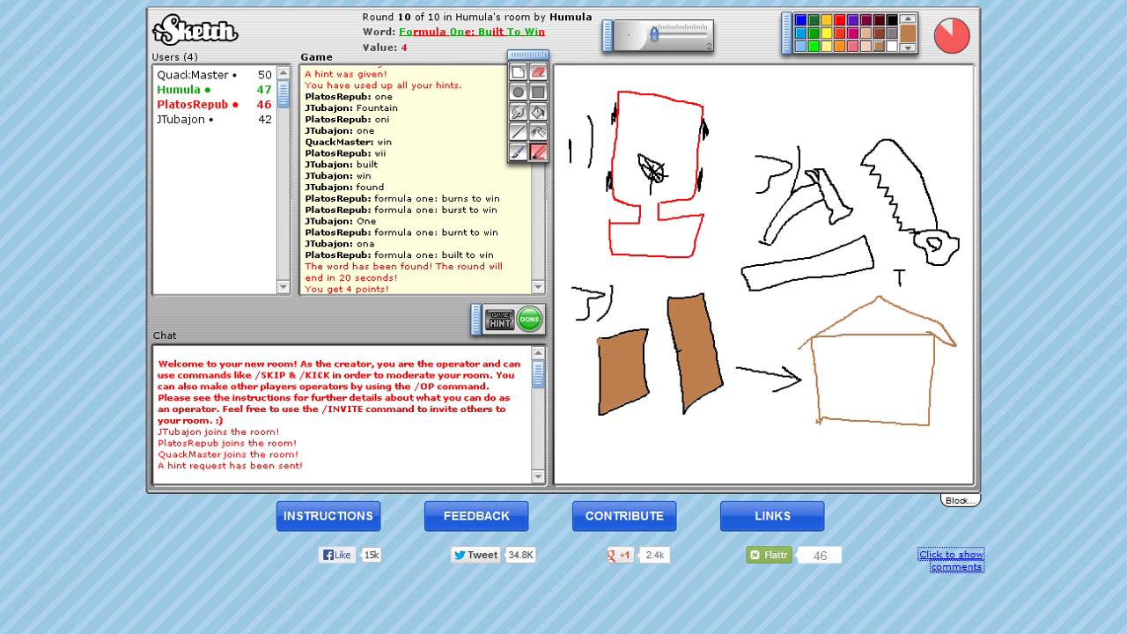
# Draw a black door and two windows inside the brown house.
pyautogui.click(892, 20)
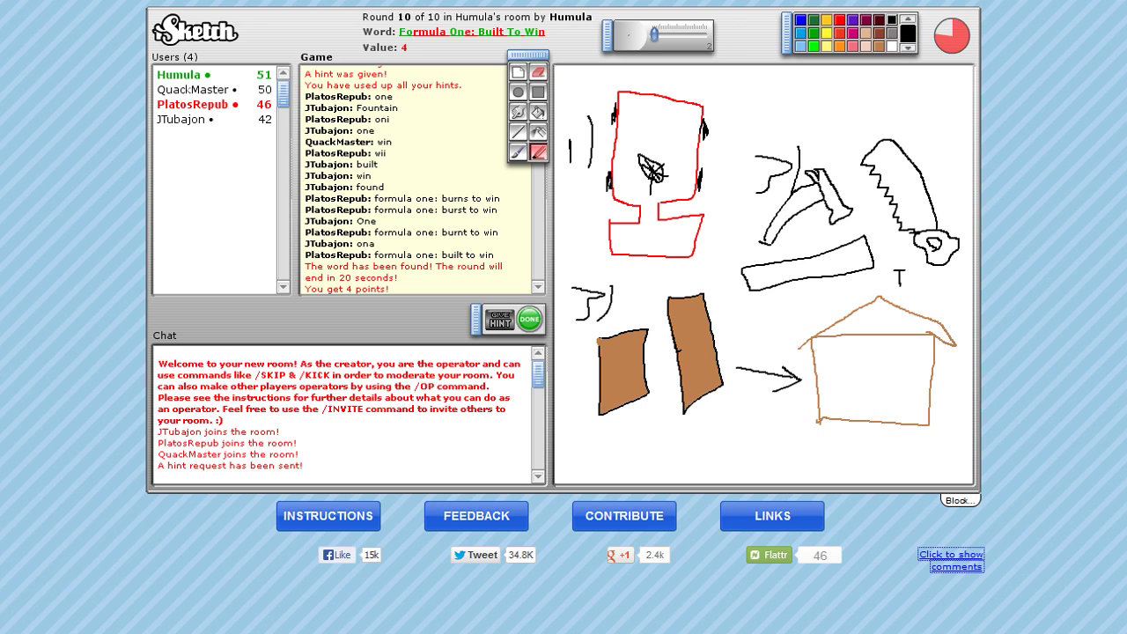
pyautogui.moveTo(861, 423)
pyautogui.mouseDown()
pyautogui.moveTo(891, 387)
pyautogui.moveTo(891, 421)
pyautogui.mouseUp()
pyautogui.moveTo(826, 366)
pyautogui.mouseDown()
pyautogui.moveTo(827, 348)
pyautogui.moveTo(843, 368)
pyautogui.moveTo(826, 368)
pyautogui.moveTo(842, 355)
pyautogui.moveTo(835, 364)
pyautogui.mouseUp()
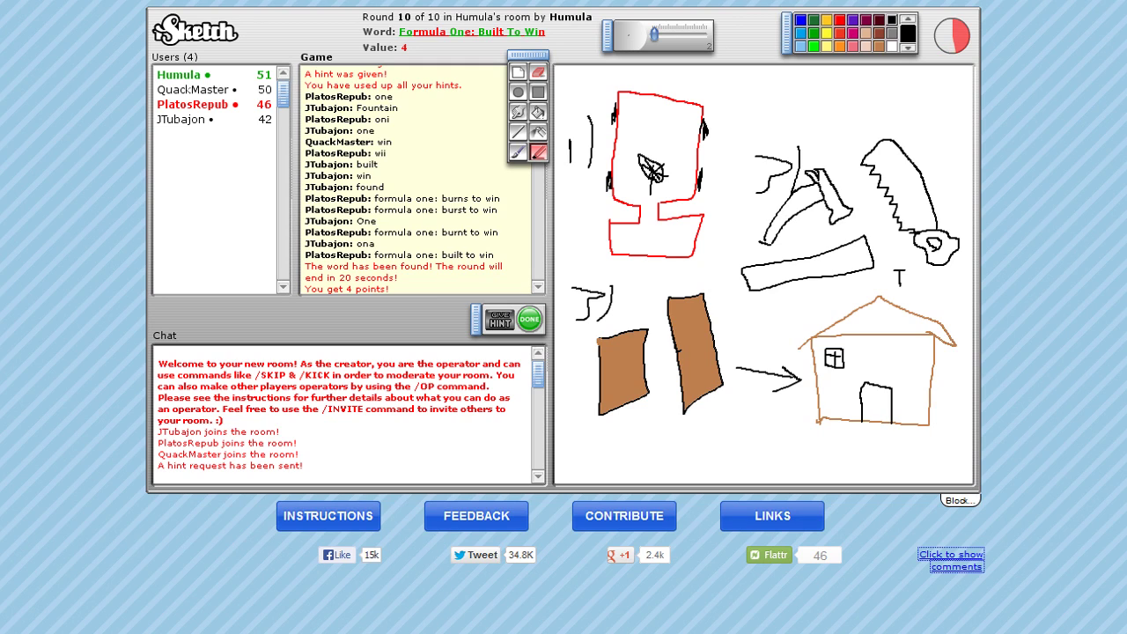
pyautogui.moveTo(907, 370)
pyautogui.mouseDown()
pyautogui.moveTo(923, 355)
pyautogui.moveTo(927, 377)
pyautogui.moveTo(907, 373)
pyautogui.moveTo(921, 368)
pyautogui.mouseUp()
# Add black detail around the leaf and a yellow squiggle in the red box.
pyautogui.moveTo(651, 139)
pyautogui.mouseDown()
pyautogui.moveTo(651, 158)
pyautogui.moveTo(639, 144)
pyautogui.moveTo(662, 148)
pyautogui.moveTo(669, 171)
pyautogui.moveTo(651, 131)
pyautogui.moveTo(668, 134)
pyautogui.mouseUp()
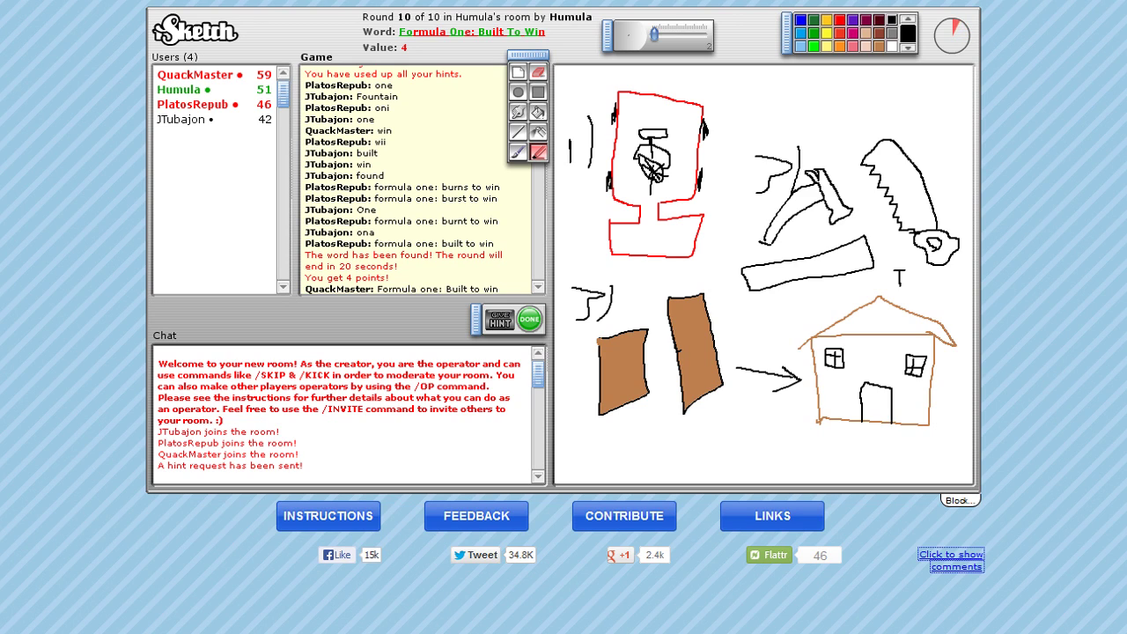
pyautogui.click(826, 32)
pyautogui.moveTo(649, 248)
pyautogui.mouseDown()
pyautogui.moveTo(664, 229)
pyautogui.moveTo(643, 231)
pyautogui.mouseUp()
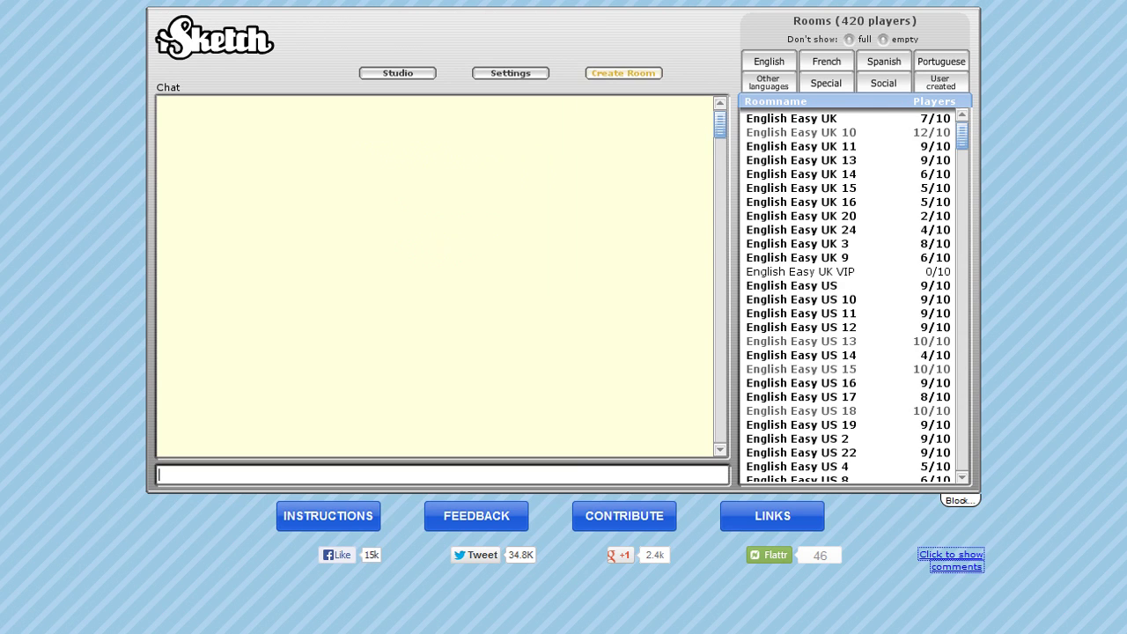
# Start a new room and choose the South Park wordlist instead of SciFi.
pyautogui.click(624, 71)
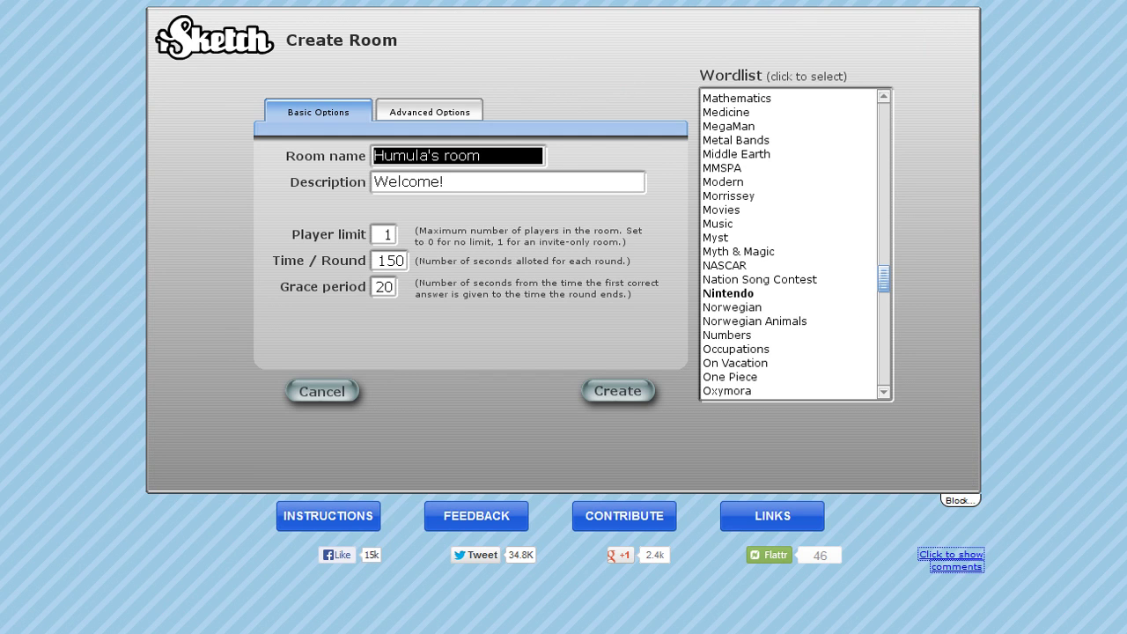
pyautogui.scroll(1, 788, 244)
pyautogui.scroll(-3, 788, 244)
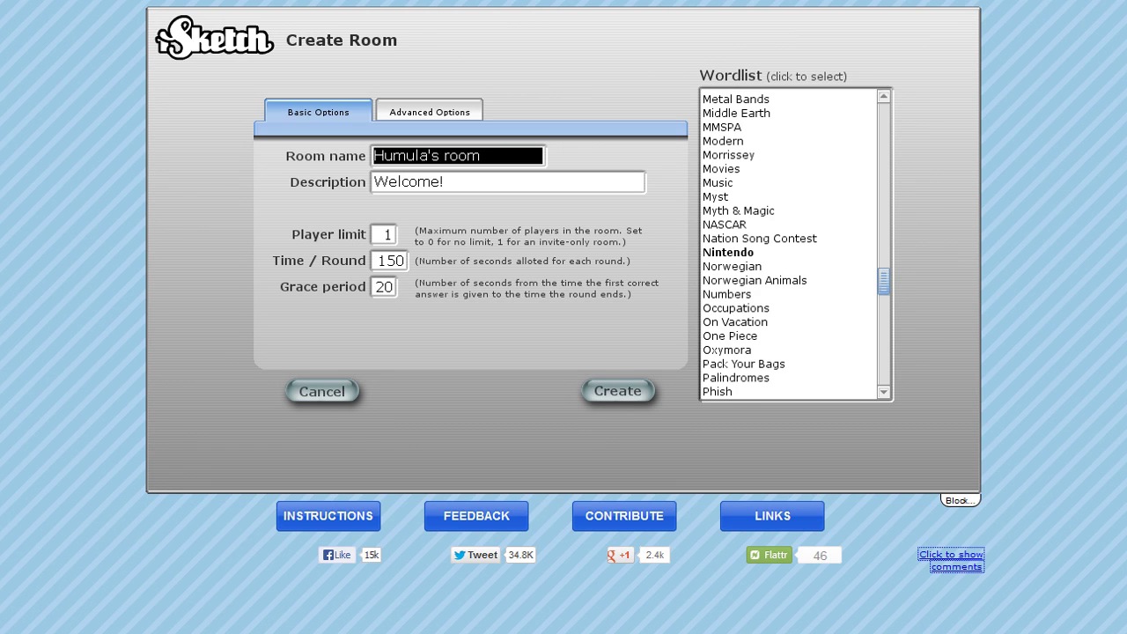
pyautogui.scroll(5, 789, 244)
pyautogui.scroll(-2, 788, 243)
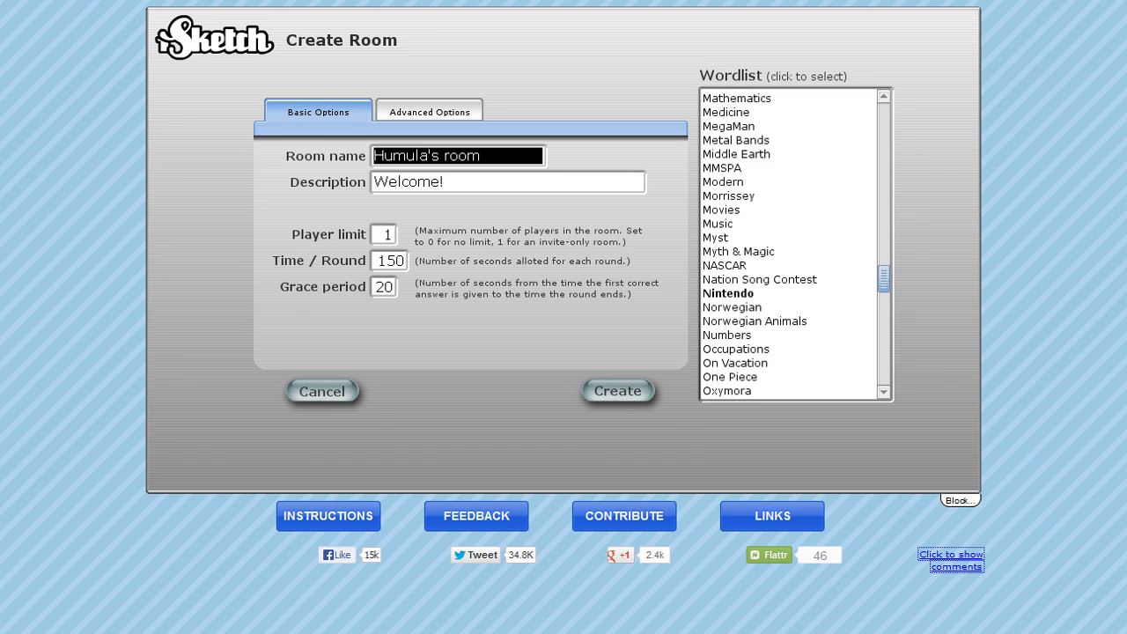
pyautogui.scroll(-2, 788, 244)
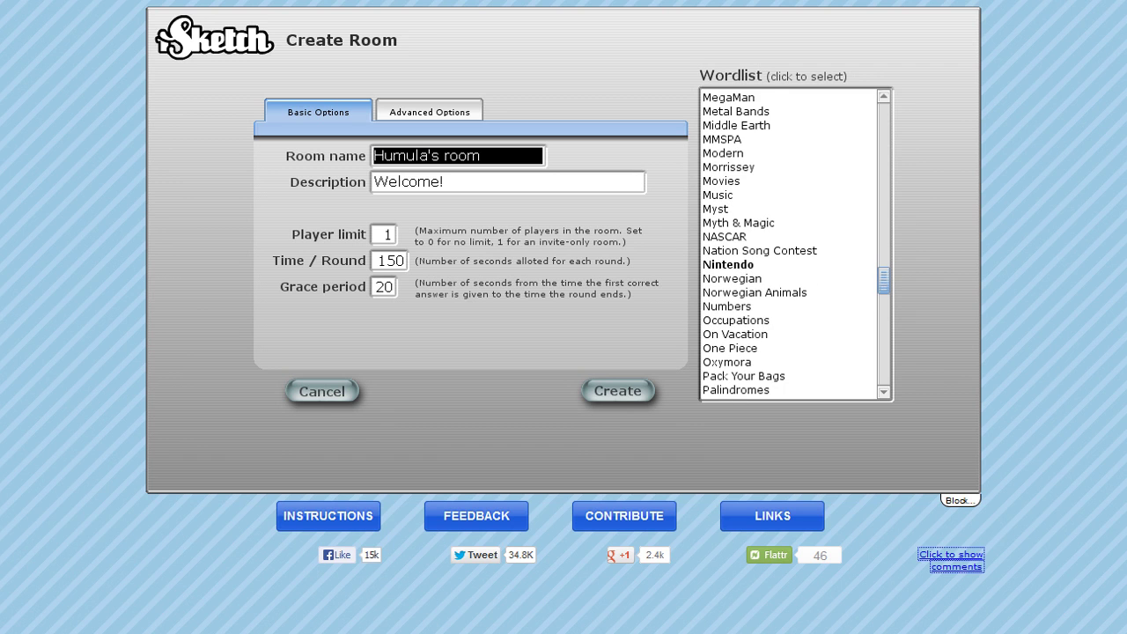
pyautogui.scroll(-2, 788, 244)
pyautogui.scroll(-2, 788, 244)
pyautogui.scroll(-3, 789, 244)
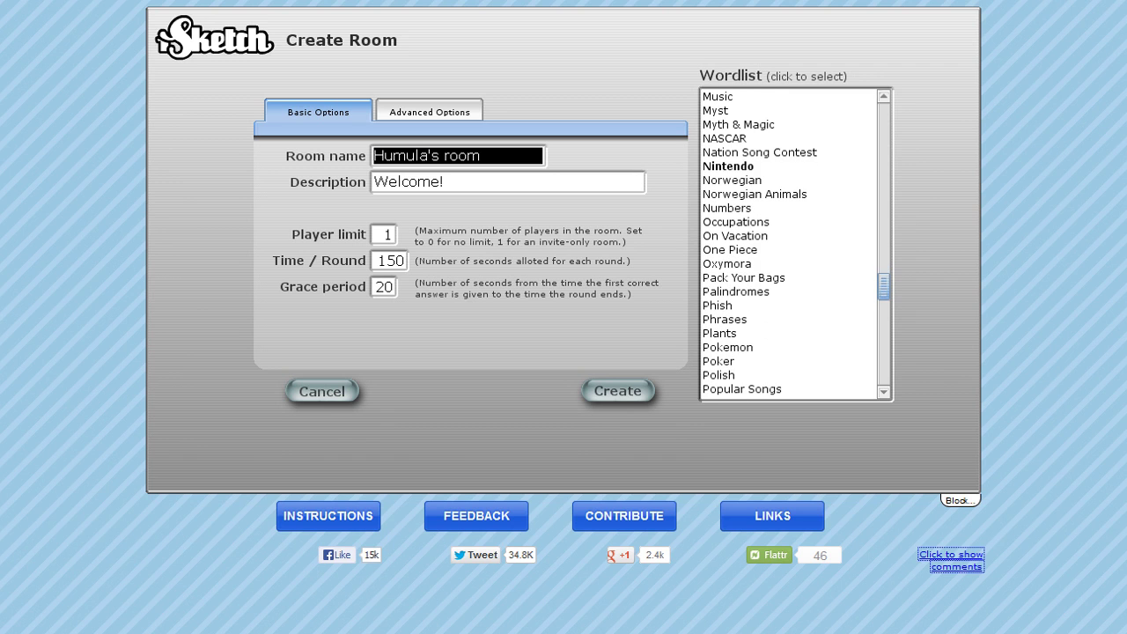
pyautogui.scroll(-3, 788, 244)
pyautogui.scroll(-3, 788, 244)
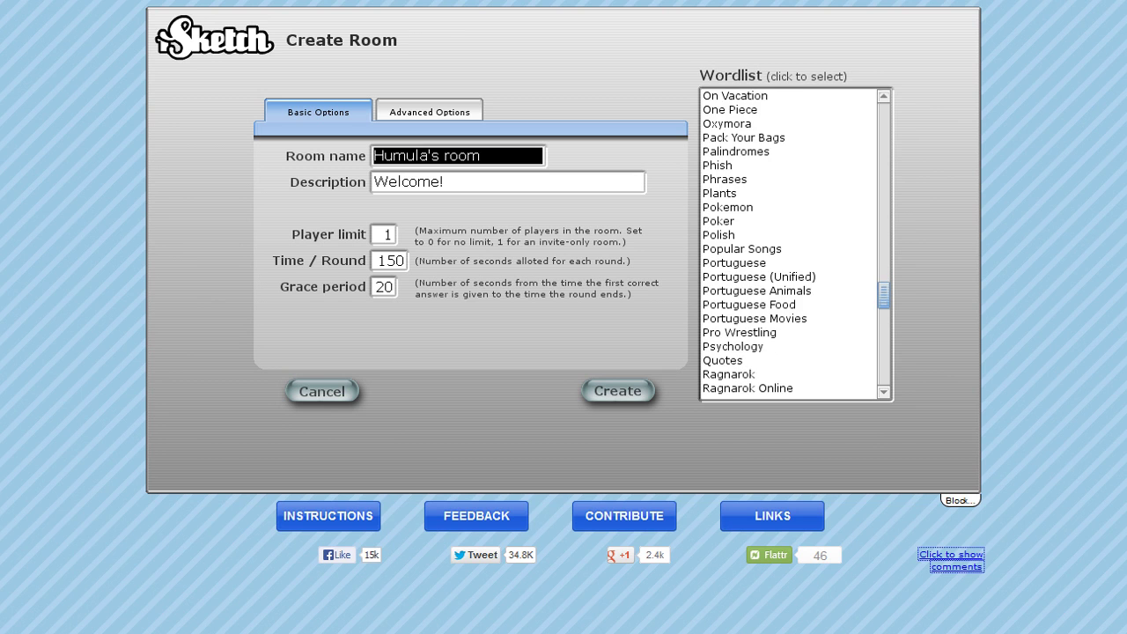
pyautogui.scroll(-3, 788, 244)
pyautogui.scroll(-1, 788, 244)
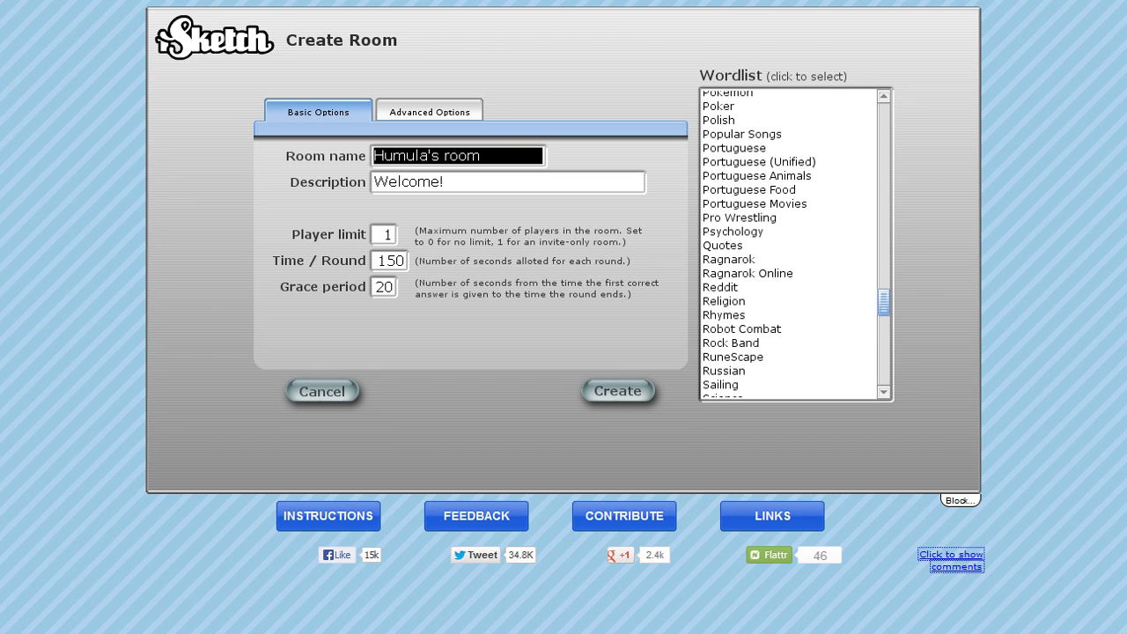
pyautogui.scroll(-2, 788, 243)
pyautogui.scroll(-2, 788, 244)
pyautogui.scroll(-3, 788, 244)
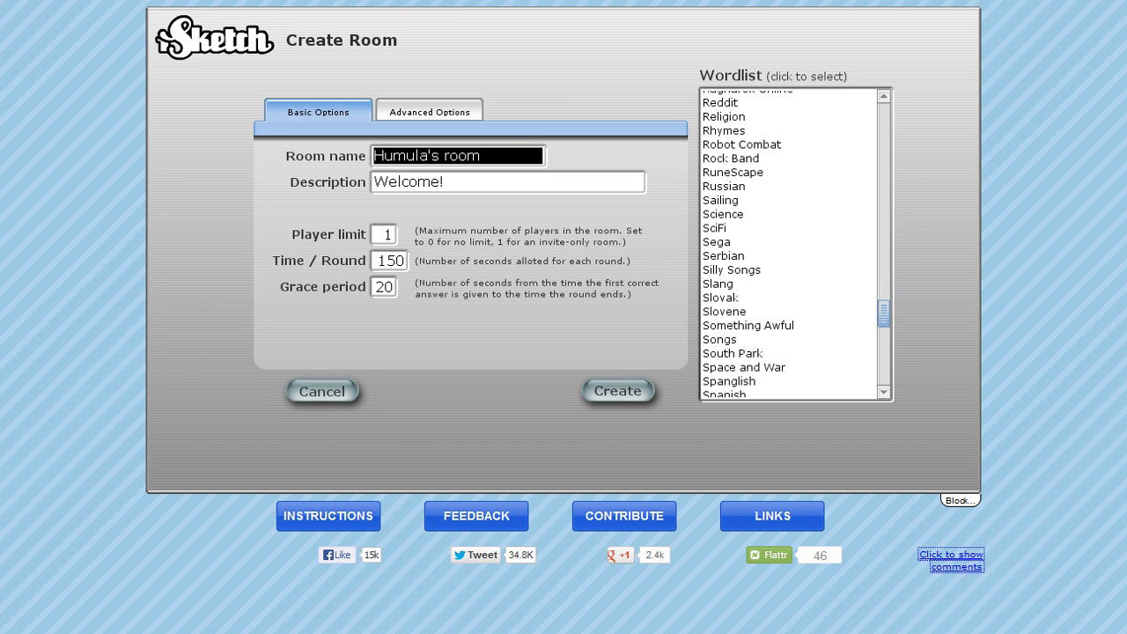
pyautogui.click(716, 227)
pyautogui.click(733, 353)
# Create the room, invite QuackMaster with /invite, and send a second invitation.
pyautogui.click(618, 391)
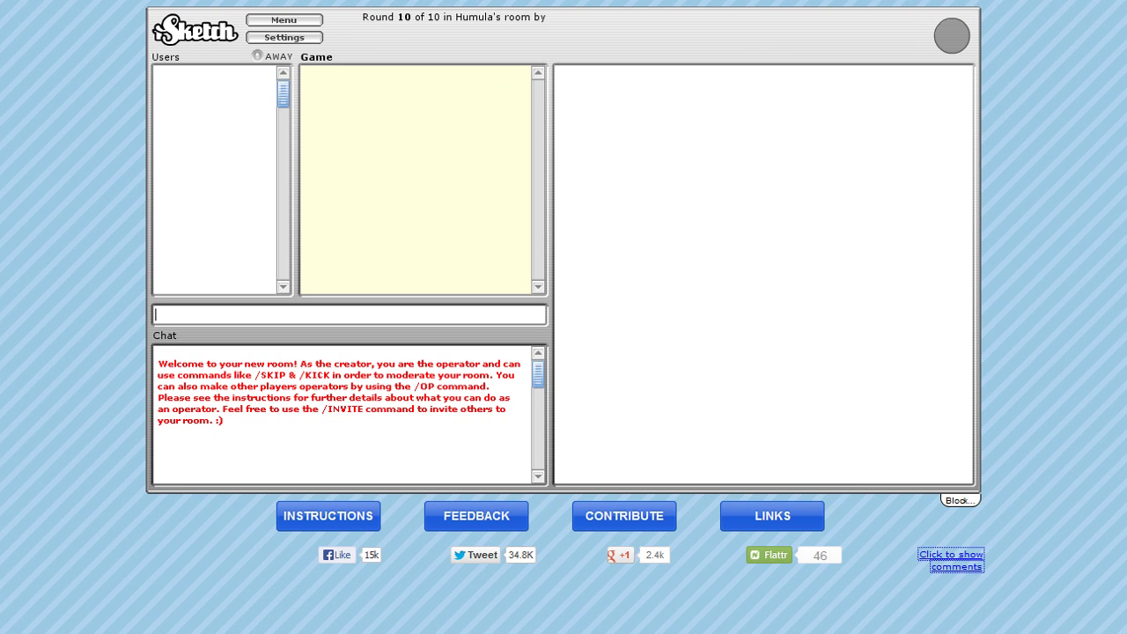
pyautogui.write('/inviet')
pyautogui.write('bubajo')
pyautogui.press('Return')
pyautogui.write('/invite quackmaster')
pyautogui.press('Return')
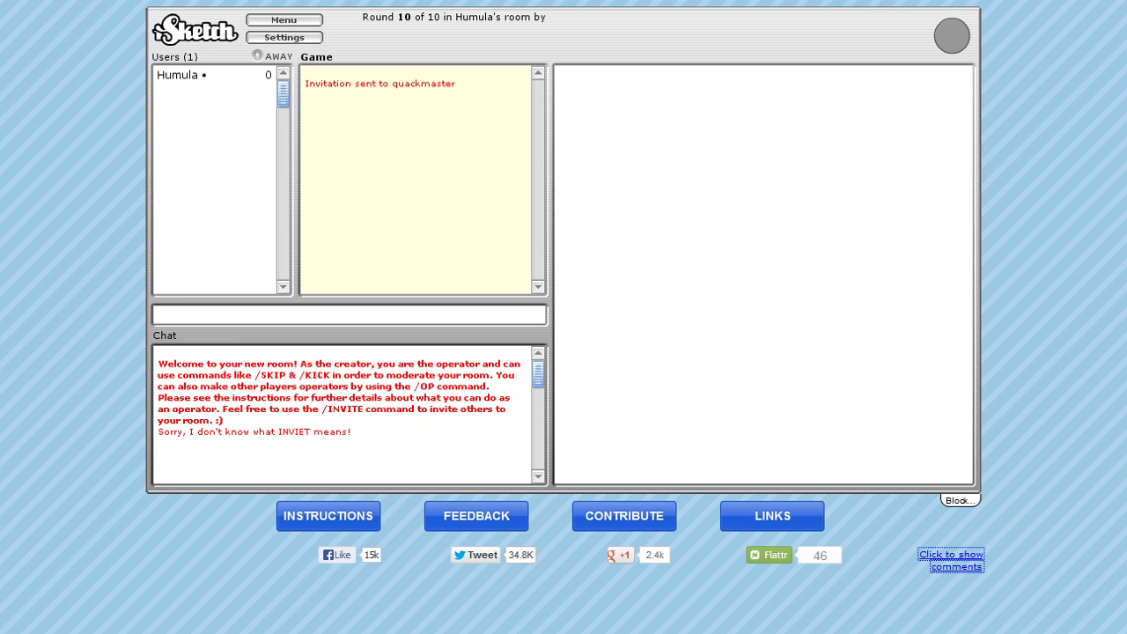
pyautogui.write('invite')
pyautogui.write(' jtu')
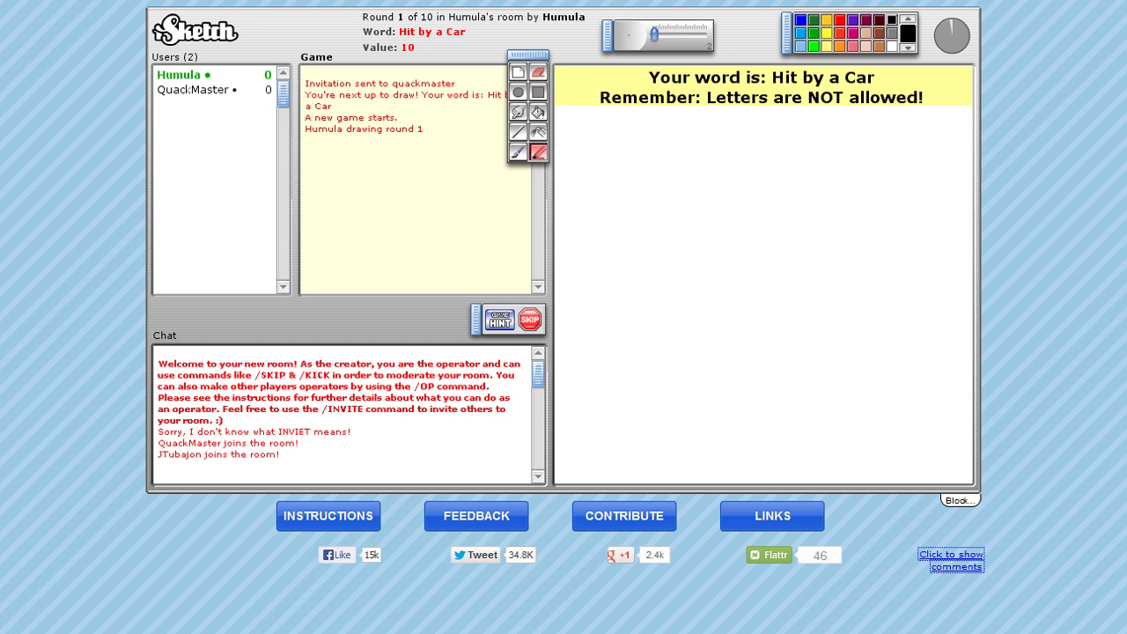
# Sketch a black stick figure, erase it with an enlarged eraser, and reset brush size to 4.
pyautogui.moveTo(562, 156)
pyautogui.mouseDown()
pyautogui.moveTo(586, 143)
pyautogui.moveTo(583, 108)
pyautogui.moveTo(623, 130)
pyautogui.mouseUp()
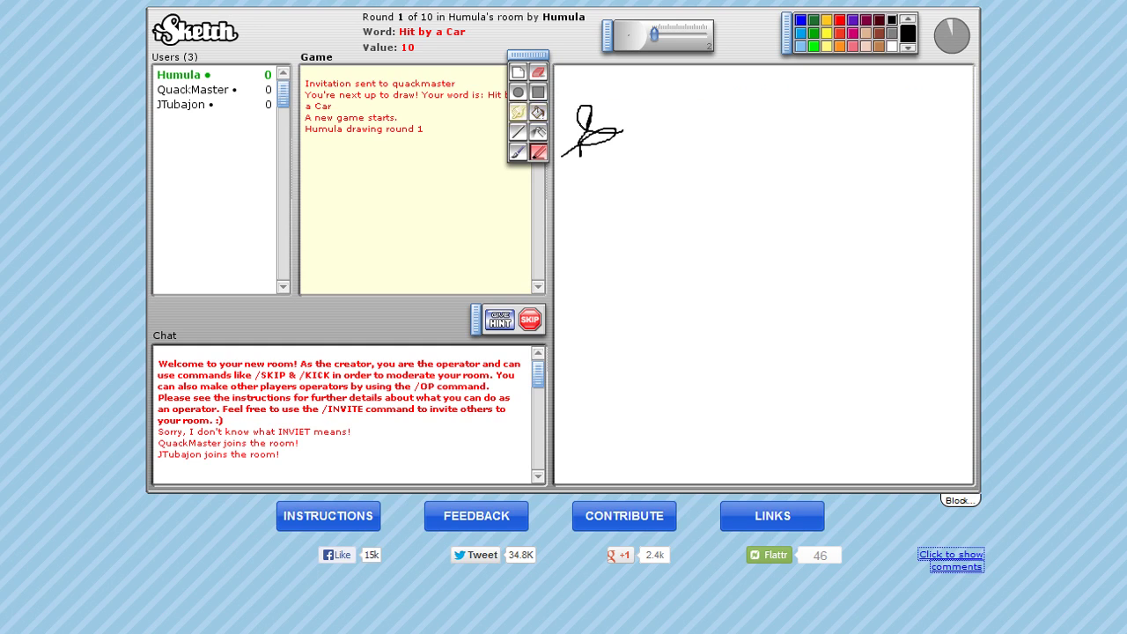
pyautogui.click(538, 71)
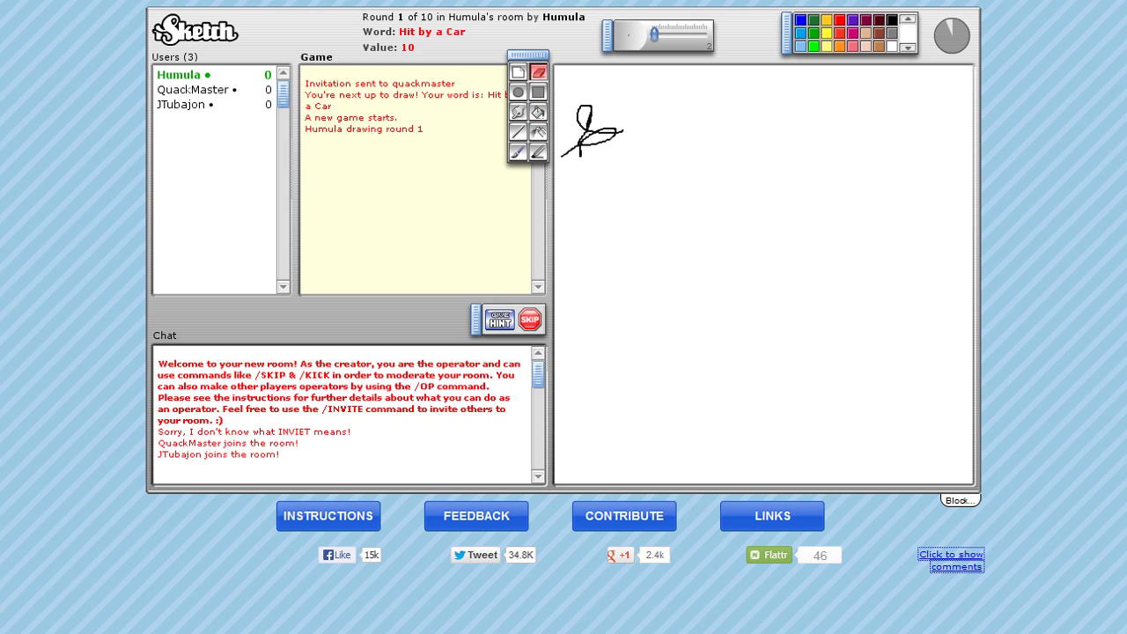
pyautogui.moveTo(654, 34); pyautogui.dragTo(666, 35)
pyautogui.moveTo(581, 157)
pyautogui.mouseDown()
pyautogui.moveTo(585, 122)
pyautogui.moveTo(617, 134)
pyautogui.mouseUp()
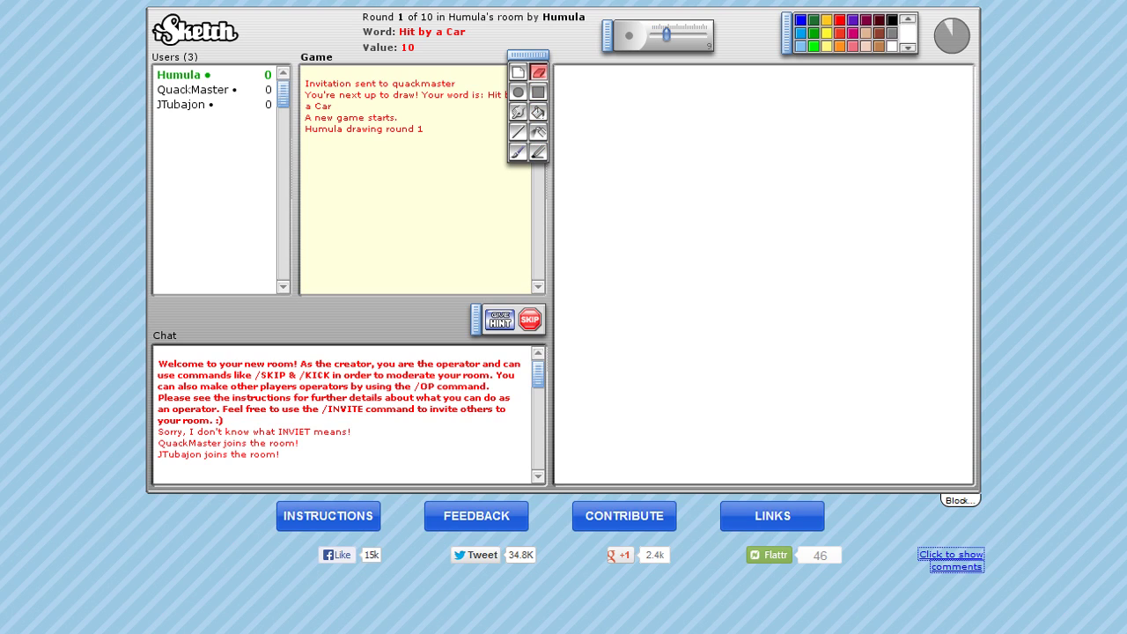
pyautogui.moveTo(667, 34); pyautogui.dragTo(656, 34)
# Draw the brown bat and a black baseball outline on the right.
pyautogui.click(538, 152)
pyautogui.click(878, 46)
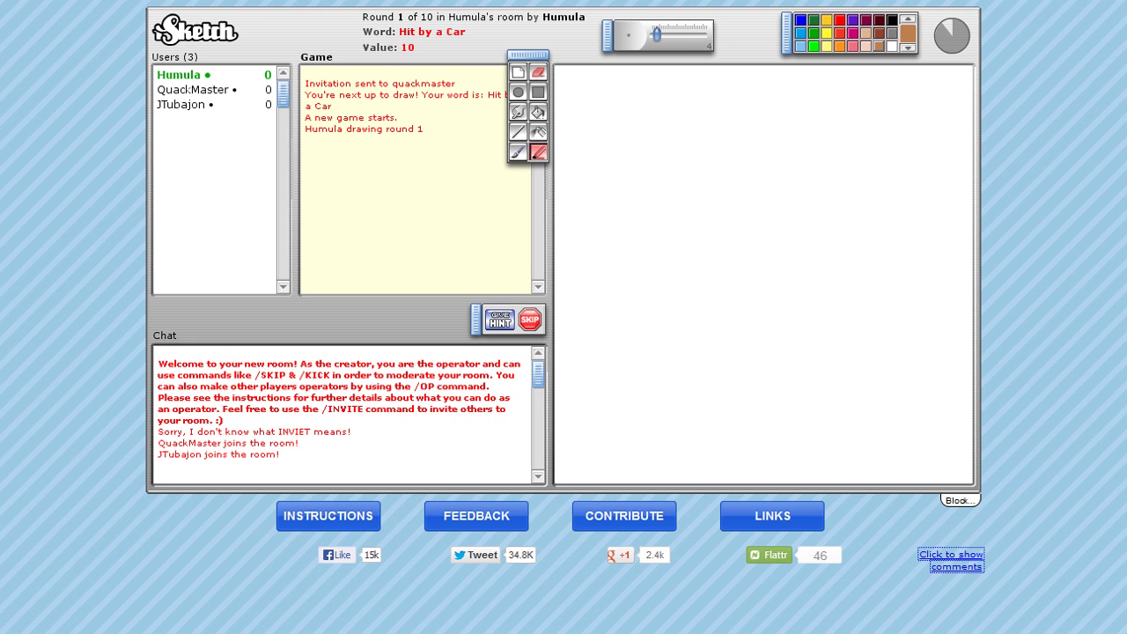
pyautogui.moveTo(572, 110)
pyautogui.mouseDown()
pyautogui.moveTo(578, 155)
pyautogui.moveTo(641, 164)
pyautogui.moveTo(592, 192)
pyautogui.moveTo(622, 204)
pyautogui.moveTo(766, 128)
pyautogui.moveTo(780, 91)
pyautogui.mouseUp()
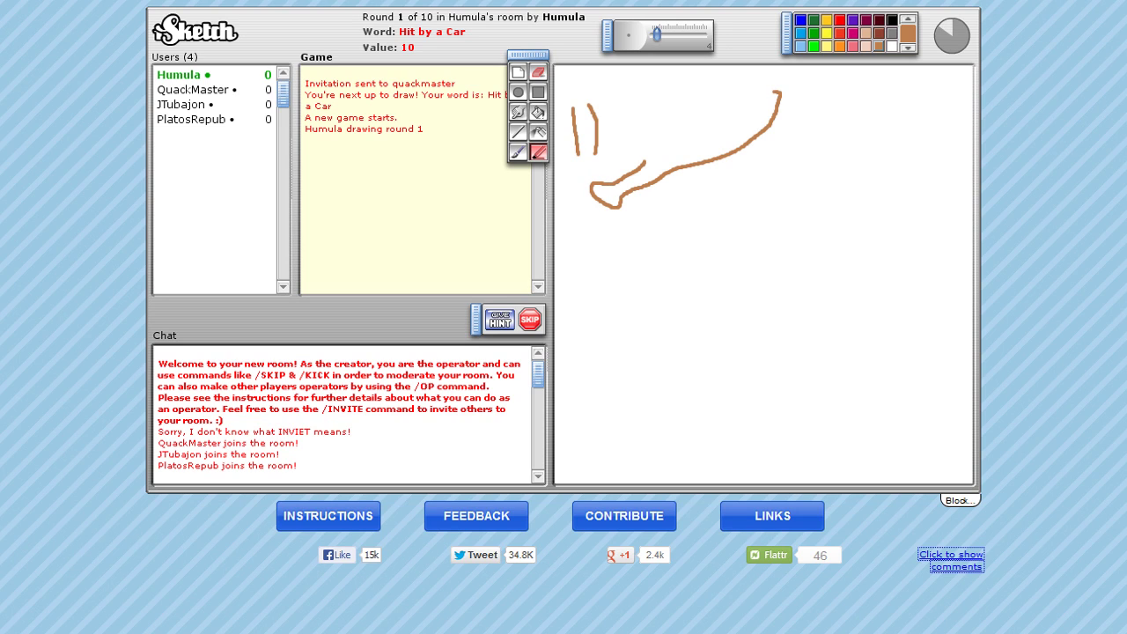
pyautogui.moveTo(645, 161)
pyautogui.mouseDown()
pyautogui.moveTo(745, 89)
pyautogui.moveTo(778, 90)
pyautogui.mouseUp()
pyautogui.click(892, 20)
pyautogui.moveTo(795, 137)
pyautogui.mouseDown()
pyautogui.moveTo(780, 140)
pyautogui.moveTo(812, 155)
pyautogui.moveTo(796, 136)
pyautogui.mouseUp()
# Add red stitching curves to the baseball.
pyautogui.click(840, 19)
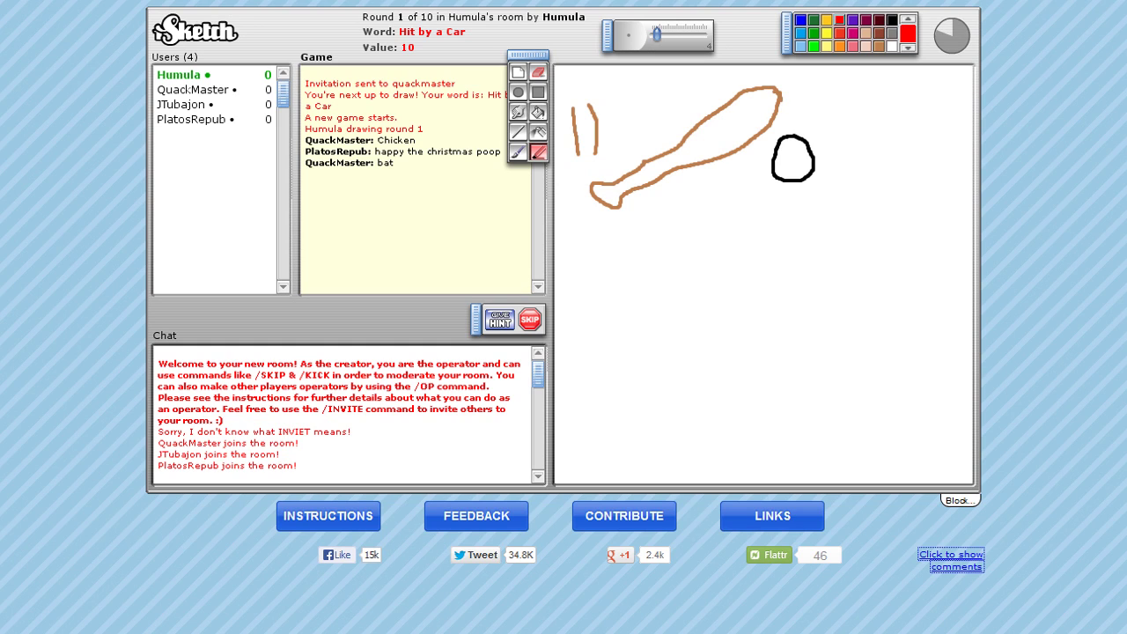
pyautogui.moveTo(781, 179); pyautogui.dragTo(784, 141)
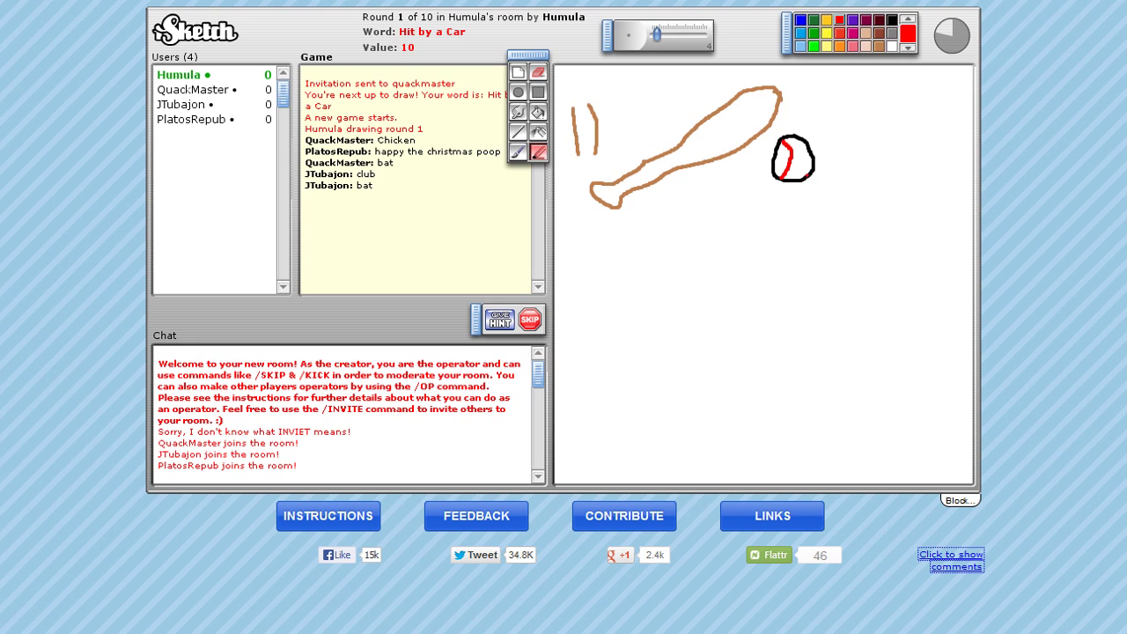
pyautogui.moveTo(802, 169); pyautogui.dragTo(797, 141)
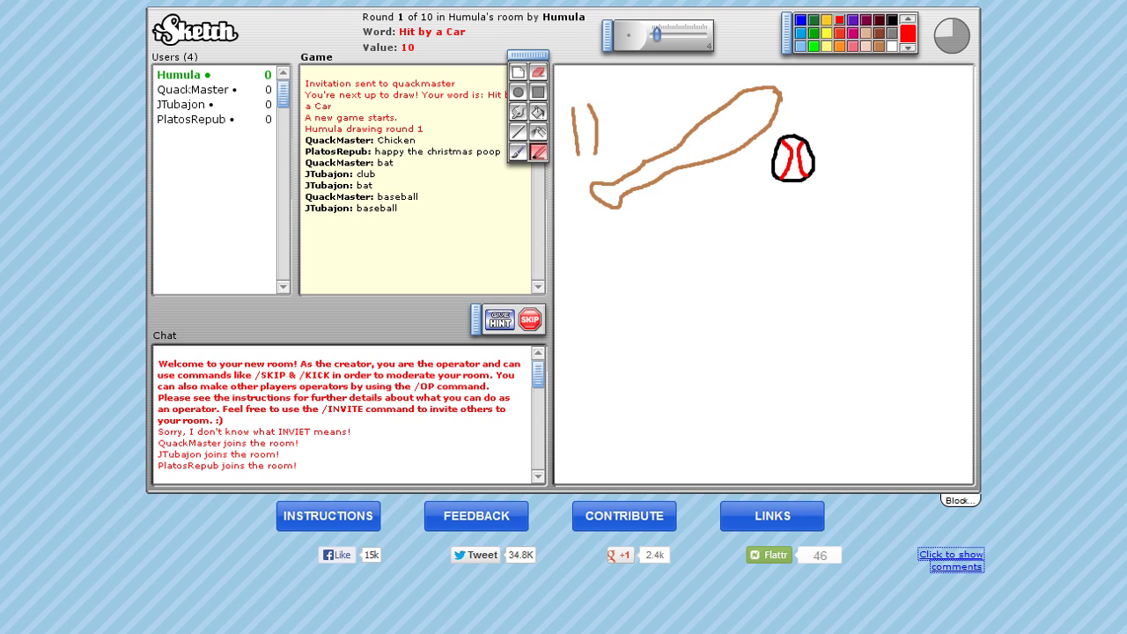
# Write a black '4)' label on the canvas, then pick red.
pyautogui.click(892, 19)
pyautogui.moveTo(569, 354)
pyautogui.mouseDown()
pyautogui.moveTo(599, 371)
pyautogui.moveTo(586, 396)
pyautogui.mouseUp()
pyautogui.moveTo(608, 343)
pyautogui.mouseDown()
pyautogui.moveTo(609, 396)
pyautogui.moveTo(670, 388)
pyautogui.moveTo(694, 366)
pyautogui.moveTo(709, 387)
pyautogui.moveTo(758, 386)
pyautogui.moveTo(798, 365)
pyautogui.moveTo(806, 385)
pyautogui.moveTo(833, 382)
pyautogui.moveTo(832, 364)
pyautogui.moveTo(774, 308)
pyautogui.moveTo(680, 310)
pyautogui.moveTo(647, 390)
pyautogui.moveTo(696, 409)
pyautogui.moveTo(683, 384)
pyautogui.mouseUp()
pyautogui.click(840, 19)
# In black, add a window line to the car and write 'Entire' above it.
pyautogui.click(892, 19)
pyautogui.moveTo(788, 381)
pyautogui.mouseDown()
pyautogui.moveTo(781, 405)
pyautogui.moveTo(799, 396)
pyautogui.moveTo(790, 376)
pyautogui.mouseUp()
pyautogui.moveTo(749, 308)
pyautogui.mouseDown()
pyautogui.moveTo(762, 331)
pyautogui.moveTo(778, 331)
pyautogui.mouseUp()
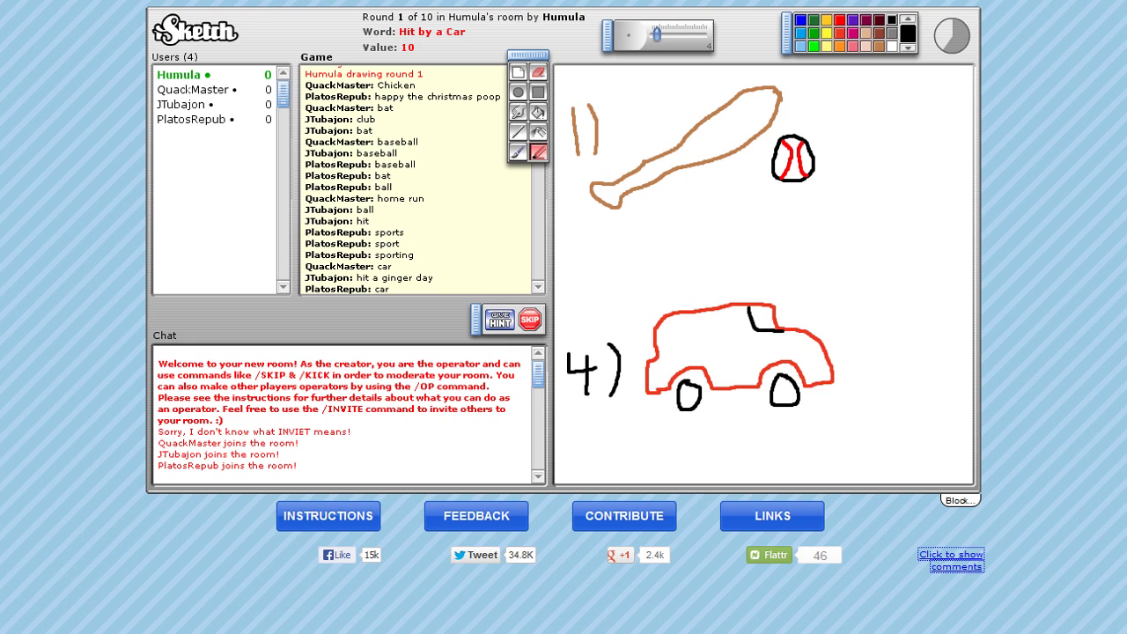
pyautogui.moveTo(645, 270)
pyautogui.mouseDown()
pyautogui.moveTo(647, 303)
pyautogui.moveTo(659, 268)
pyautogui.moveTo(690, 303)
pyautogui.mouseUp()
pyautogui.moveTo(699, 260); pyautogui.dragTo(700, 297)
pyautogui.moveTo(693, 281)
pyautogui.mouseDown()
pyautogui.moveTo(708, 279)
pyautogui.moveTo(711, 294)
pyautogui.moveTo(745, 275)
pyautogui.moveTo(744, 294)
pyautogui.mouseUp()
# Draw motion lines and a knocked-over stick figure, fix the E, and add an arrow by '4)'.
pyautogui.moveTo(838, 334)
pyautogui.mouseDown()
pyautogui.moveTo(851, 330)
pyautogui.moveTo(863, 354)
pyautogui.mouseUp()
pyautogui.moveTo(900, 322); pyautogui.dragTo(884, 354)
pyautogui.moveTo(899, 325)
pyautogui.mouseDown()
pyautogui.moveTo(907, 357)
pyautogui.moveTo(915, 218)
pyautogui.moveTo(902, 259)
pyautogui.moveTo(898, 236)
pyautogui.moveTo(921, 245)
pyautogui.moveTo(911, 250)
pyautogui.mouseUp()
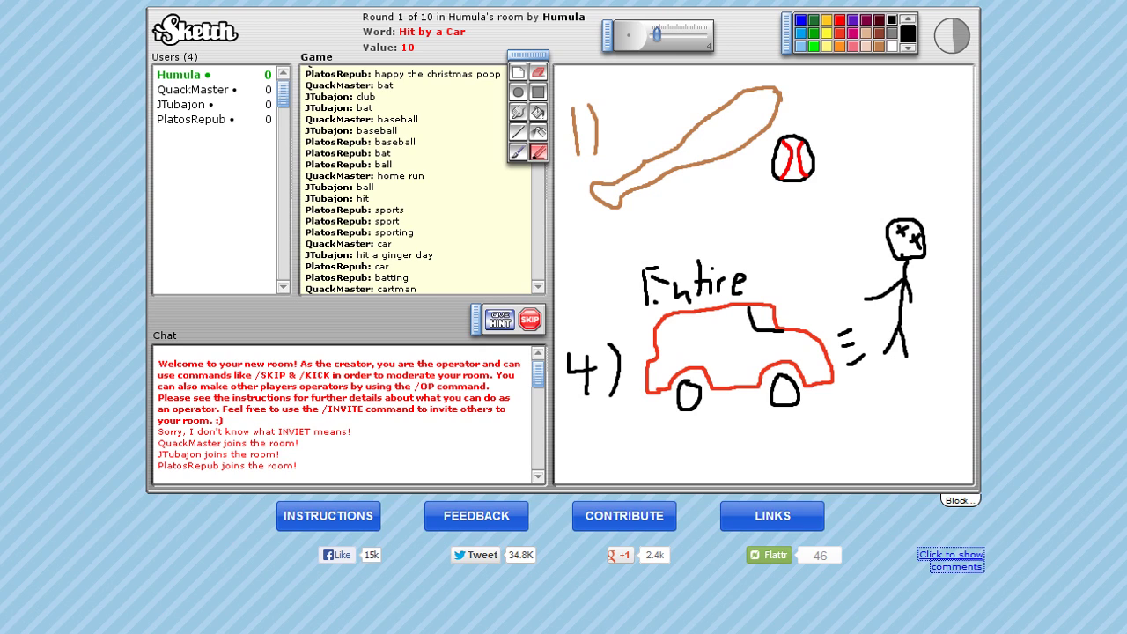
pyautogui.moveTo(651, 302); pyautogui.dragTo(662, 303)
pyautogui.moveTo(627, 362); pyautogui.dragTo(643, 357)
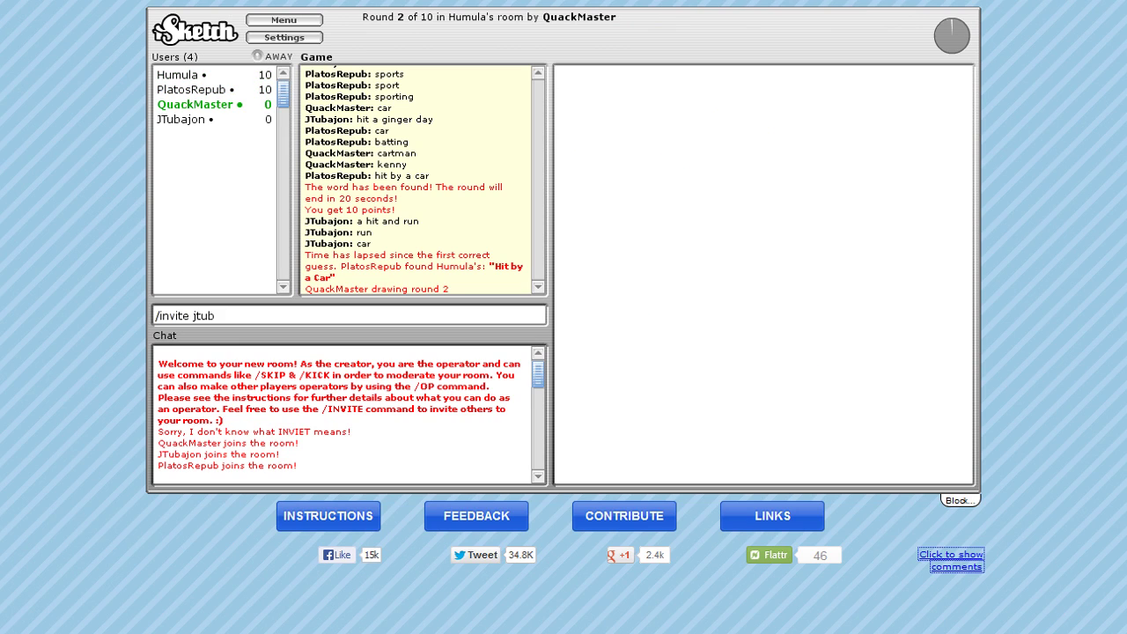
# Clear the leftover invite text from the chat box.
pyautogui.hotkey('ctrl', 'shift', 'Left')
pyautogui.hotkey('ctrl', 'shift', 'Left')
pyautogui.press('BackSpace')
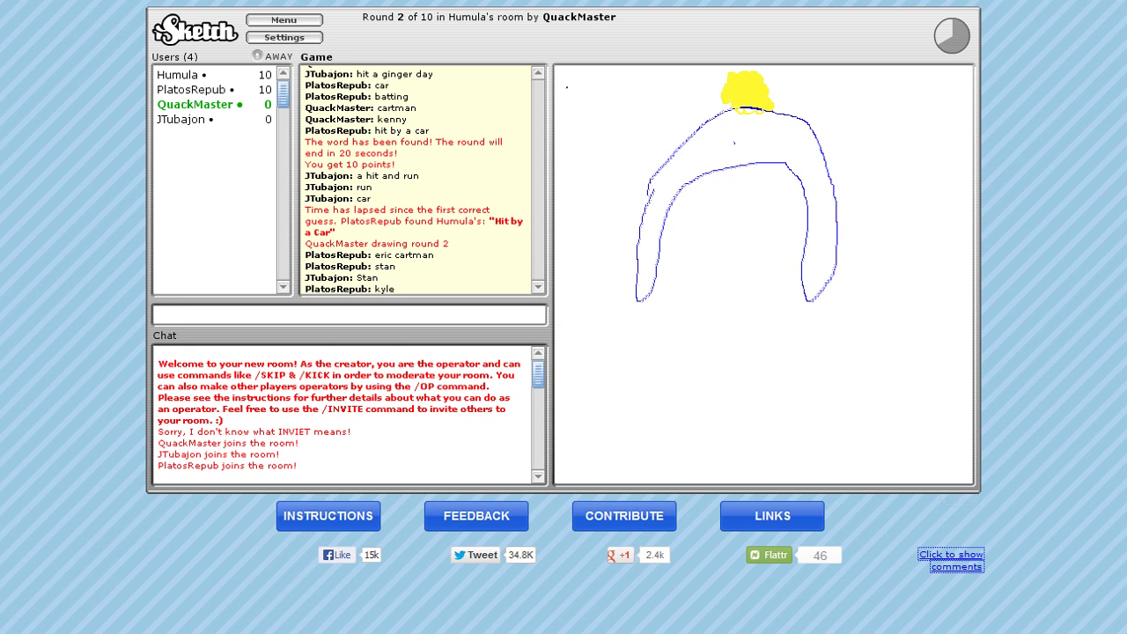
pyautogui.write('heaven')
# Guess heaven, clyde, carl and butters for the blue-hatted character.
pyautogui.press('Return')
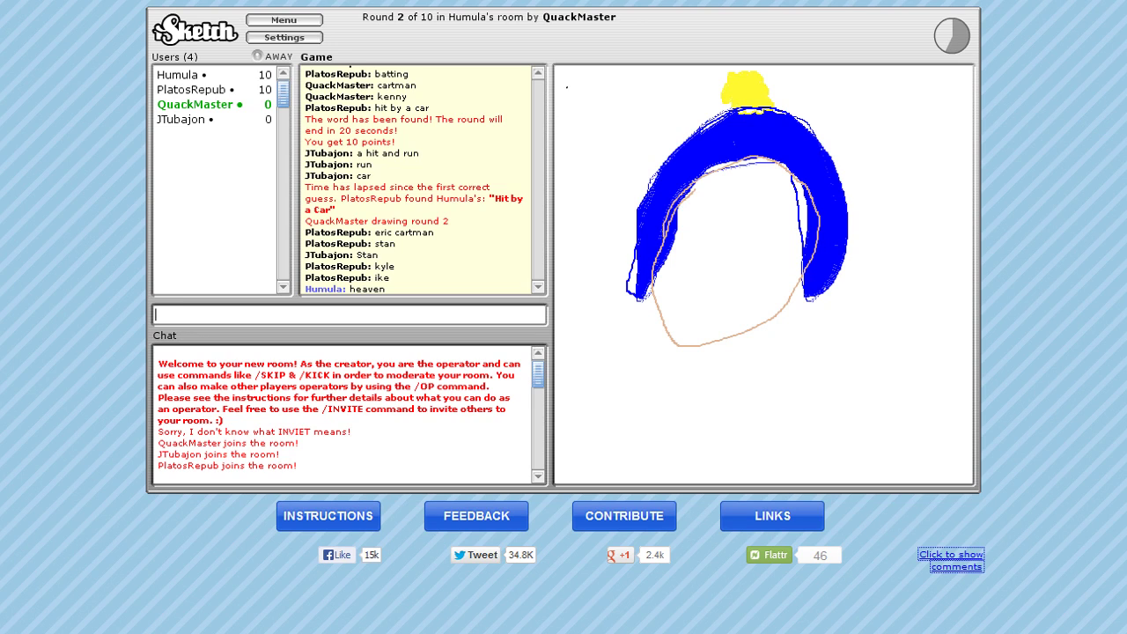
pyautogui.write('c')
pyautogui.write('yde')
pyautogui.press('Return')
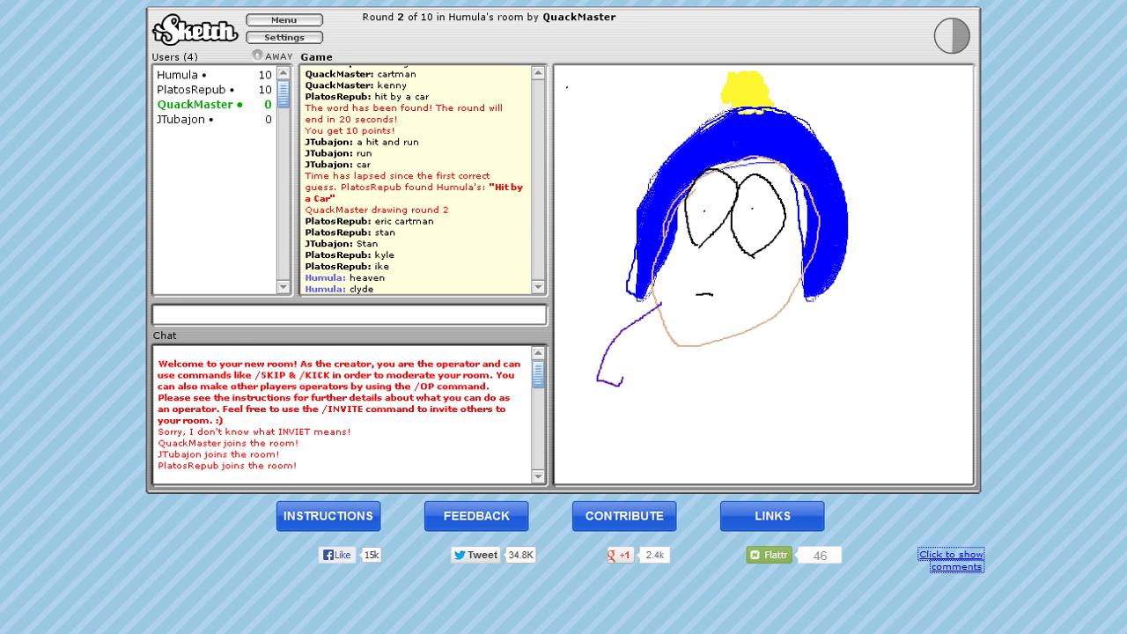
pyautogui.write('carl')
pyautogui.press('Return')
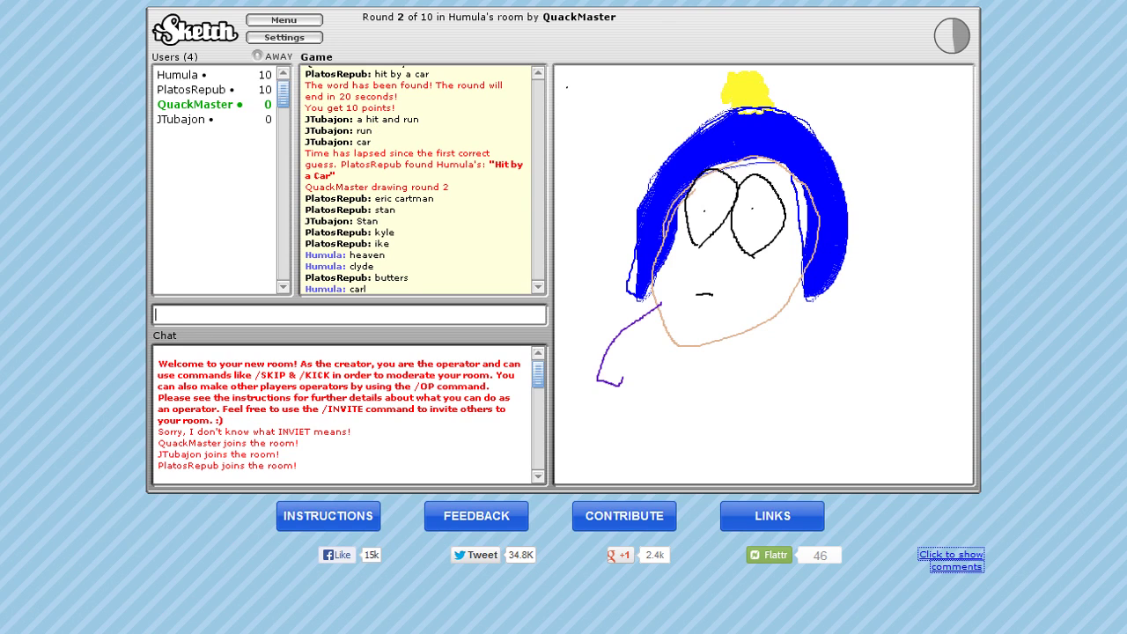
pyautogui.write('butters')
pyautogui.press('Return')
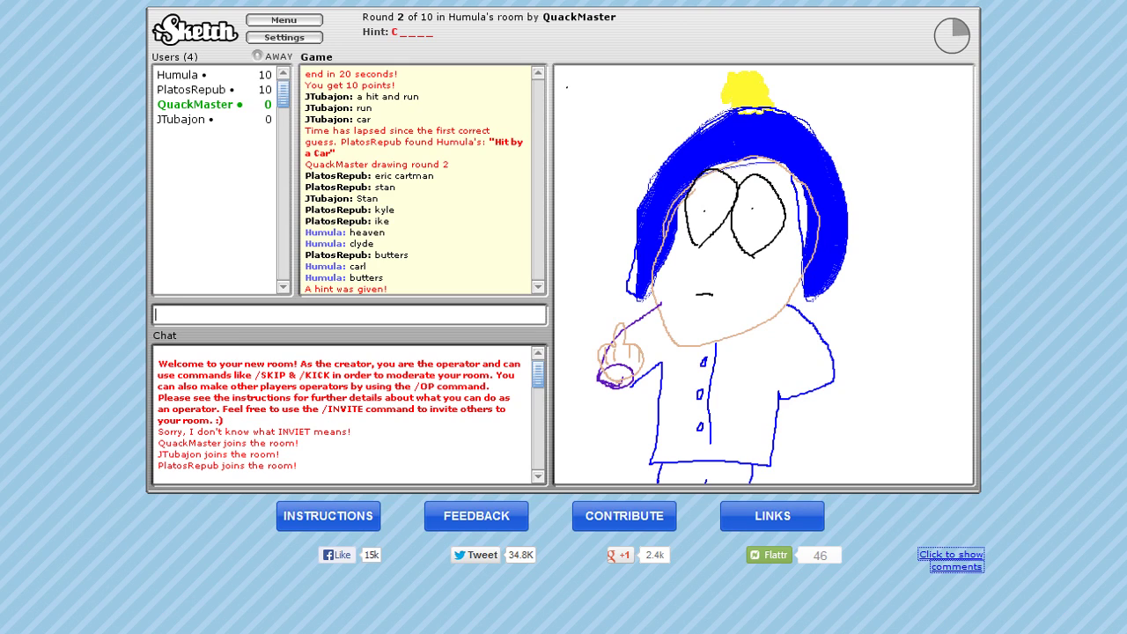
pyautogui.write('lol')
# Send a short message, then guess clide and the correct answer Craig.
pyautogui.press('Return')
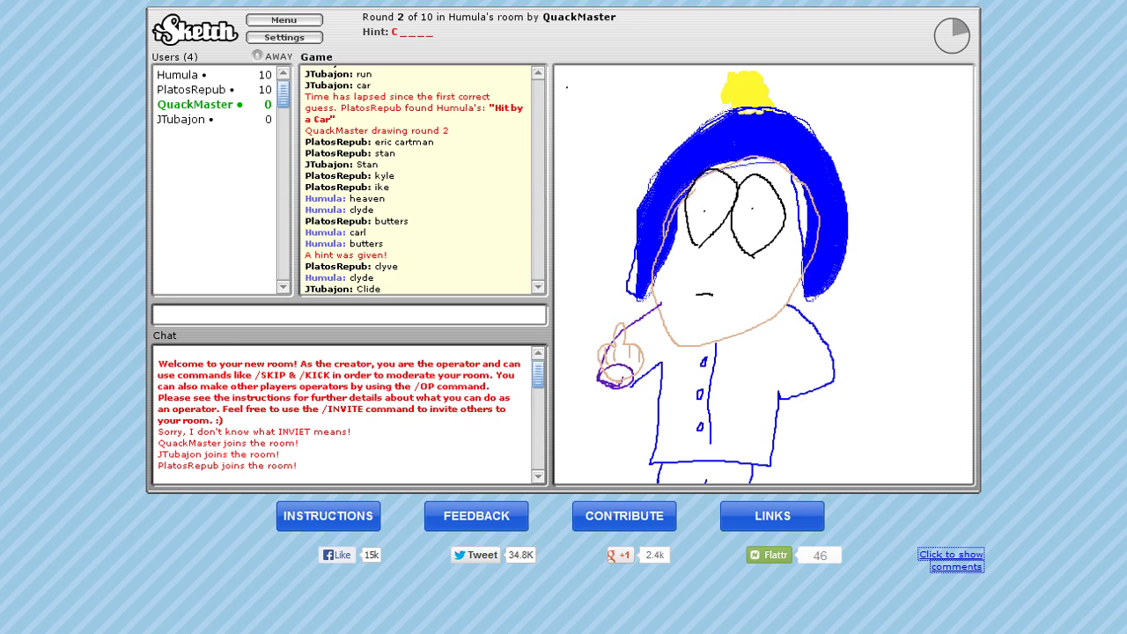
pyautogui.write('e')
pyautogui.press('Return')
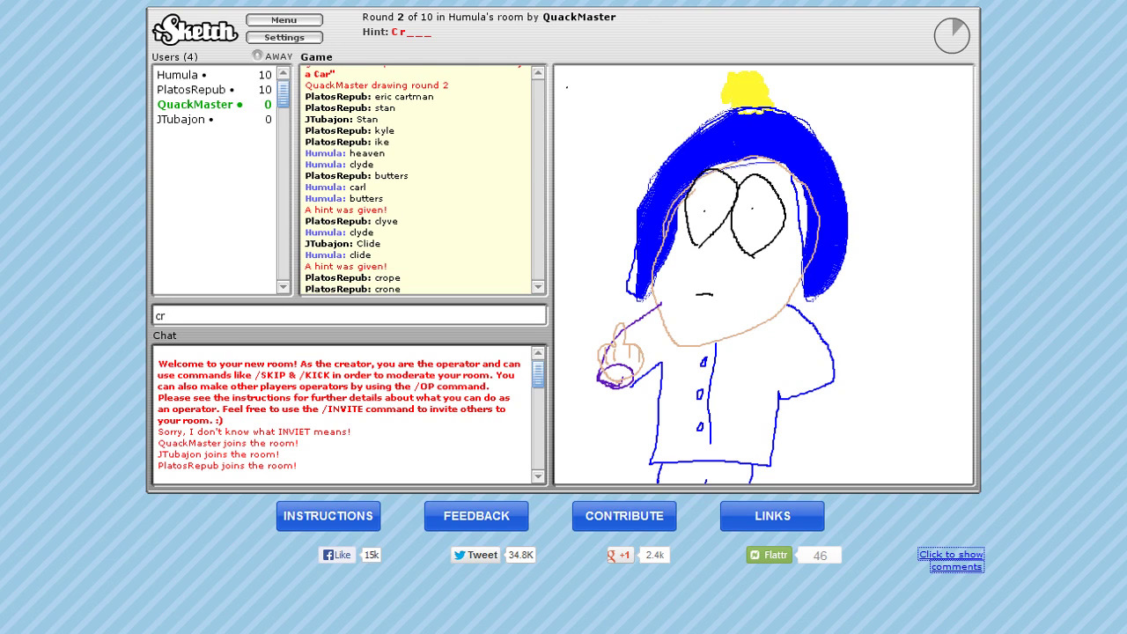
pyautogui.write('aig')
pyautogui.press('Return')
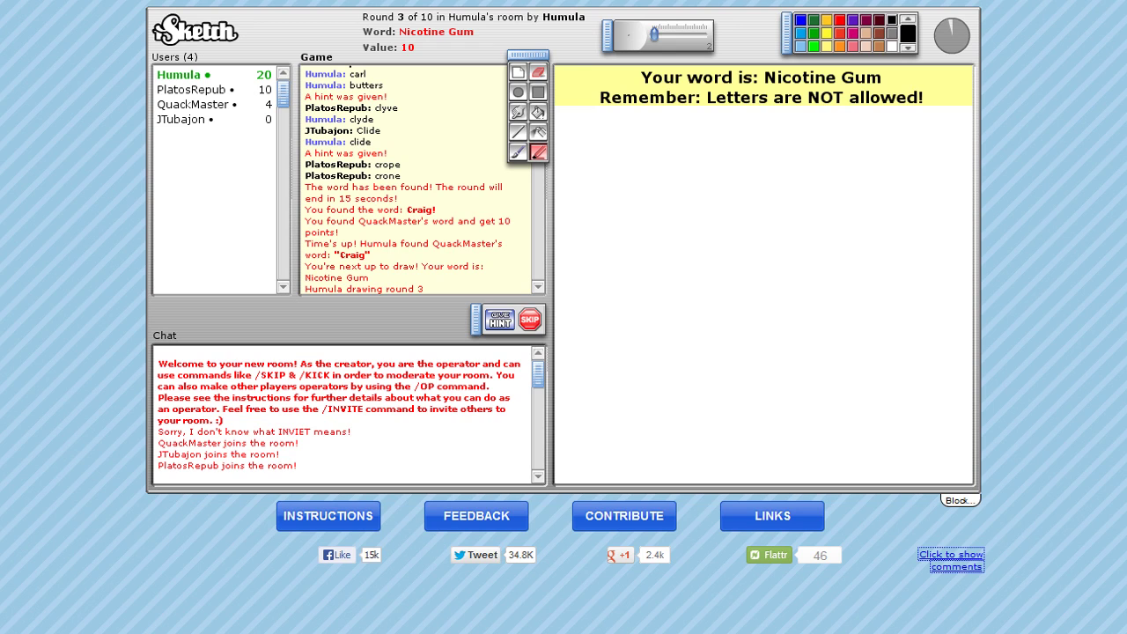
# Draw the green gum pack outline with dark-green tabs along its top.
pyautogui.click(814, 33)
pyautogui.moveTo(635, 178)
pyautogui.mouseDown()
pyautogui.moveTo(635, 269)
pyautogui.moveTo(789, 267)
pyautogui.moveTo(780, 180)
pyautogui.moveTo(750, 153)
pyautogui.moveTo(640, 150)
pyautogui.moveTo(636, 174)
pyautogui.mouseUp()
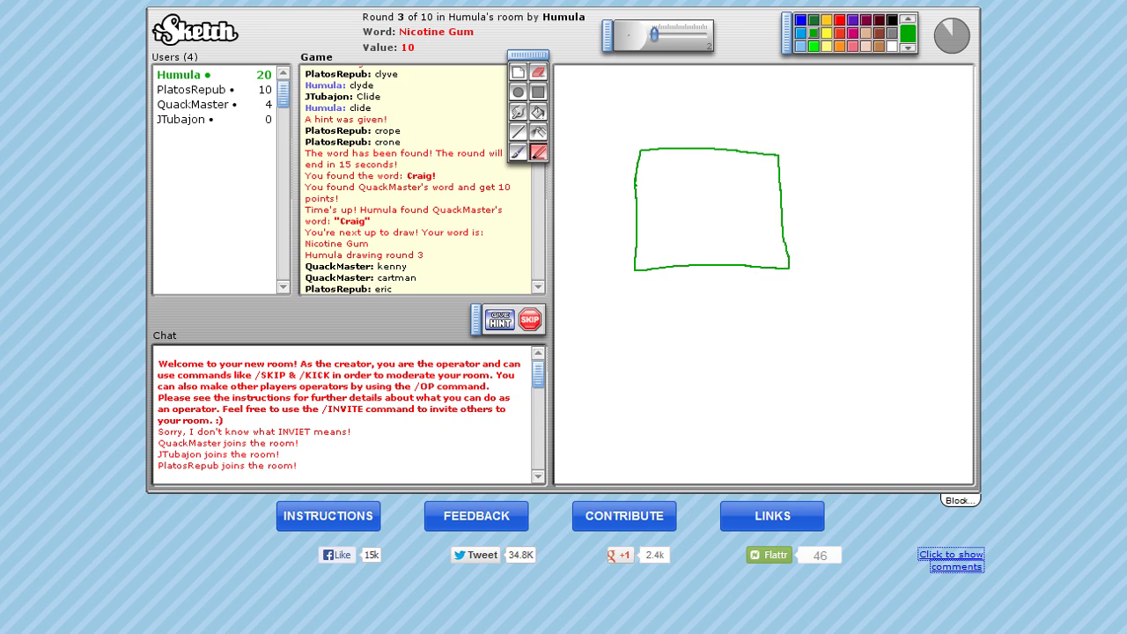
pyautogui.click(813, 19)
pyautogui.moveTo(650, 149)
pyautogui.mouseDown()
pyautogui.moveTo(650, 130)
pyautogui.moveTo(669, 146)
pyautogui.moveTo(724, 132)
pyautogui.moveTo(753, 150)
pyautogui.mouseUp()
pyautogui.moveTo(687, 135); pyautogui.dragTo(702, 147)
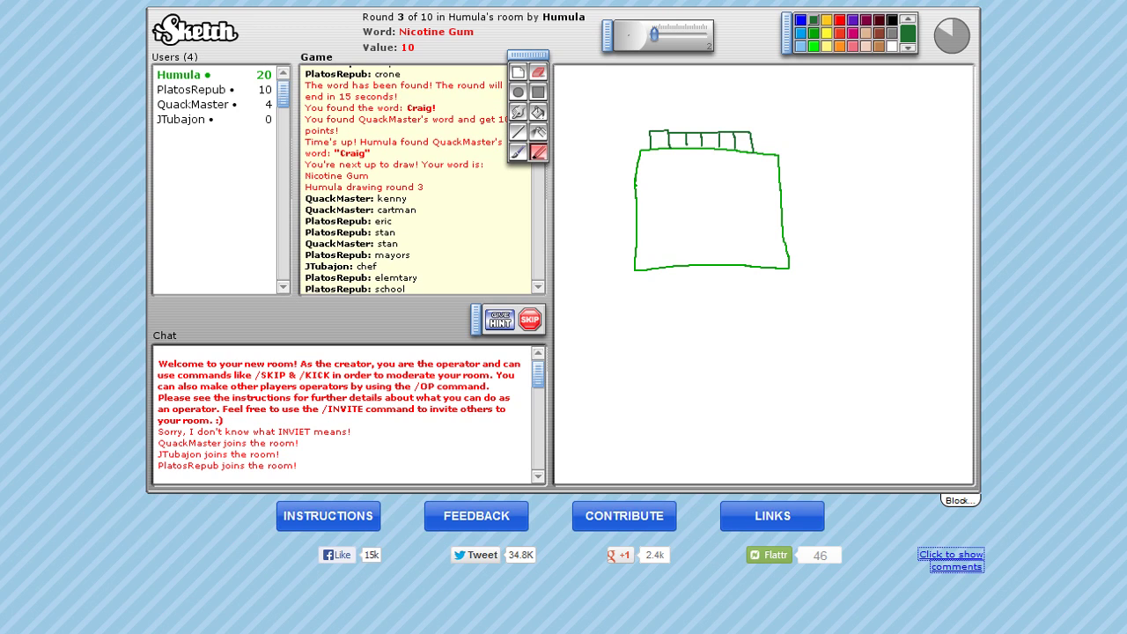
# Draw a black cigarette inside the pack with an orange band.
pyautogui.click(892, 20)
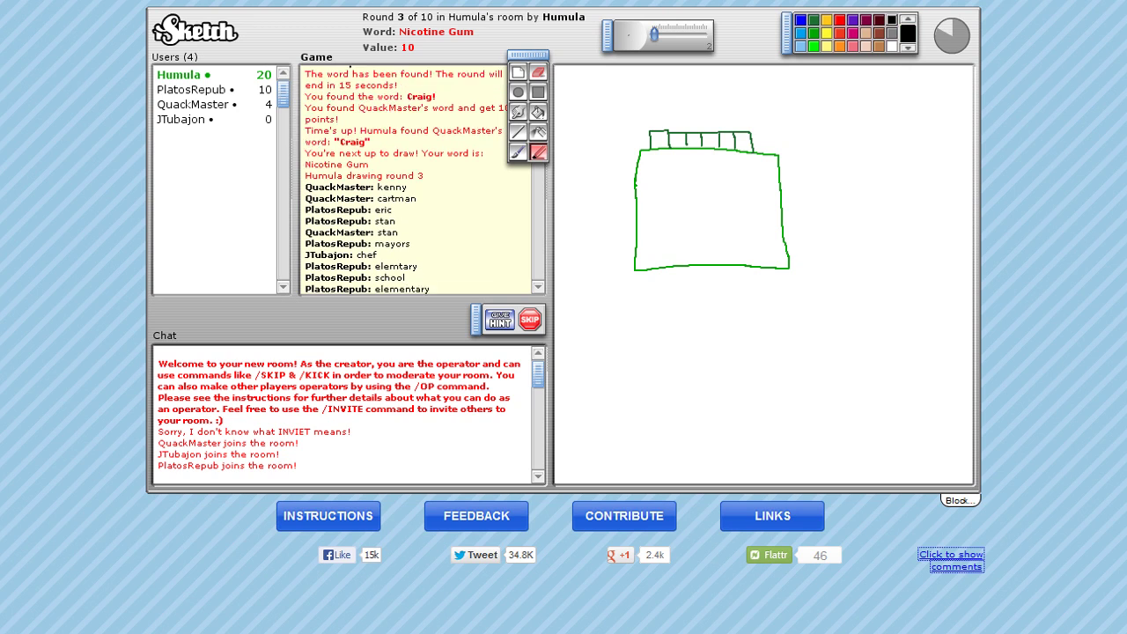
pyautogui.moveTo(702, 194)
pyautogui.mouseDown()
pyautogui.moveTo(663, 244)
pyautogui.moveTo(715, 211)
pyautogui.moveTo(703, 194)
pyautogui.mouseUp()
pyautogui.click(841, 46)
pyautogui.moveTo(716, 197)
pyautogui.mouseDown()
pyautogui.moveTo(719, 206)
pyautogui.moveTo(720, 184)
pyautogui.moveTo(730, 191)
pyautogui.mouseUp()
pyautogui.click(892, 19)
# Add grey smoke, a red lit tip, and a red no-smoking circle around the cigarette.
pyautogui.click(892, 33)
pyautogui.moveTo(723, 174)
pyautogui.mouseDown()
pyautogui.moveTo(729, 153)
pyautogui.moveTo(753, 160)
pyautogui.mouseUp()
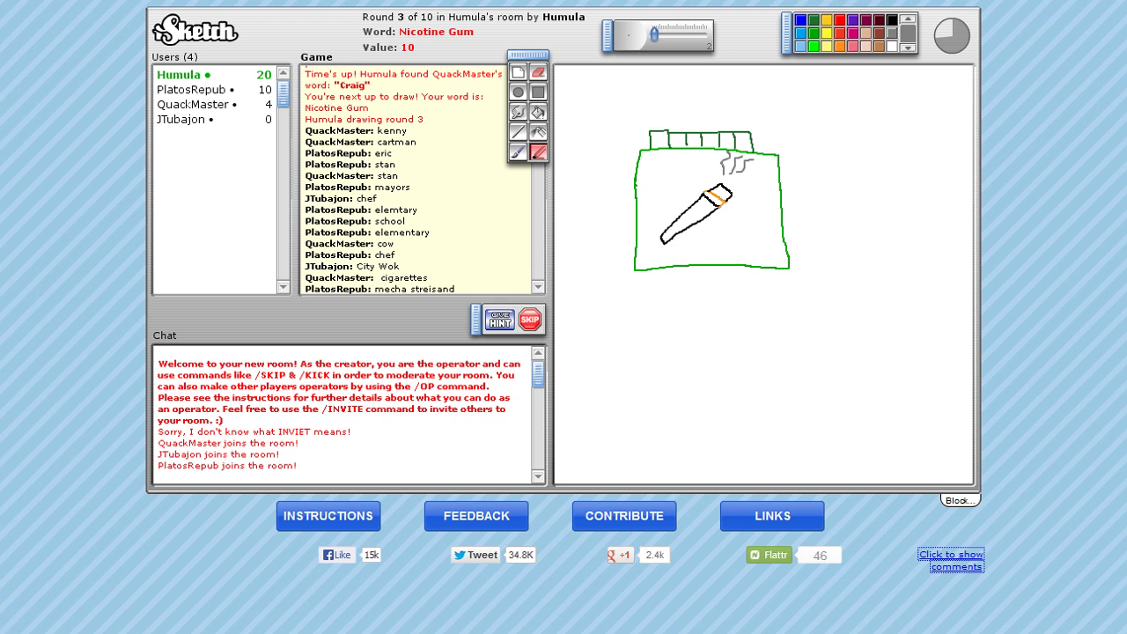
pyautogui.click(839, 19)
pyautogui.moveTo(718, 186); pyautogui.dragTo(729, 195)
pyautogui.moveTo(683, 256)
pyautogui.mouseDown()
pyautogui.moveTo(753, 210)
pyautogui.moveTo(721, 164)
pyautogui.moveTo(644, 237)
pyautogui.moveTo(684, 254)
pyautogui.moveTo(673, 180)
pyautogui.mouseUp()
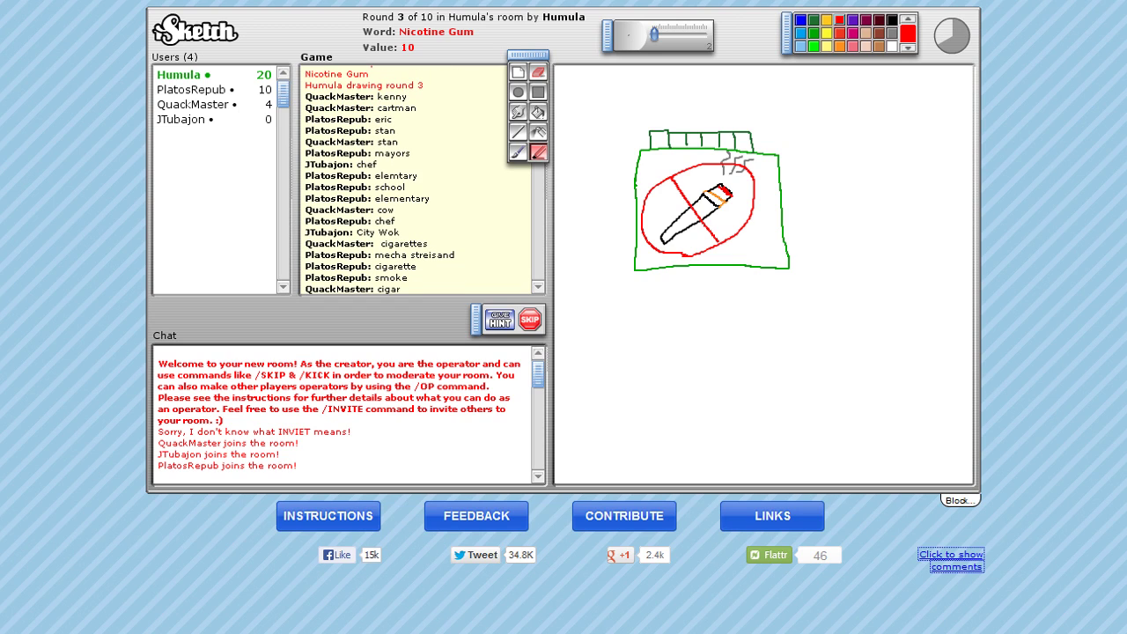
# Draw a black face beside the pack chewing green gum, then request a hint.
pyautogui.click(892, 20)
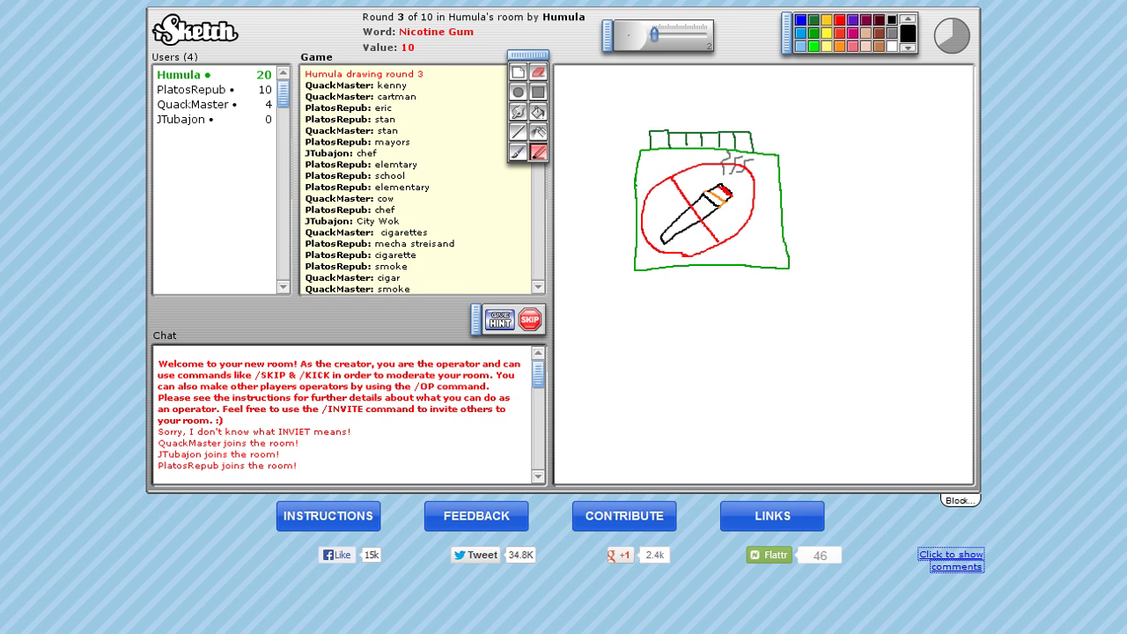
pyautogui.moveTo(900, 221)
pyautogui.mouseDown()
pyautogui.moveTo(820, 261)
pyautogui.moveTo(906, 300)
pyautogui.moveTo(919, 230)
pyautogui.moveTo(900, 221)
pyautogui.mouseUp()
pyautogui.moveTo(762, 145)
pyautogui.mouseDown()
pyautogui.moveTo(791, 175)
pyautogui.moveTo(809, 282)
pyautogui.moveTo(843, 295)
pyautogui.moveTo(880, 287)
pyautogui.moveTo(852, 314)
pyautogui.moveTo(843, 294)
pyautogui.moveTo(870, 292)
pyautogui.moveTo(863, 307)
pyautogui.moveTo(881, 304)
pyautogui.mouseUp()
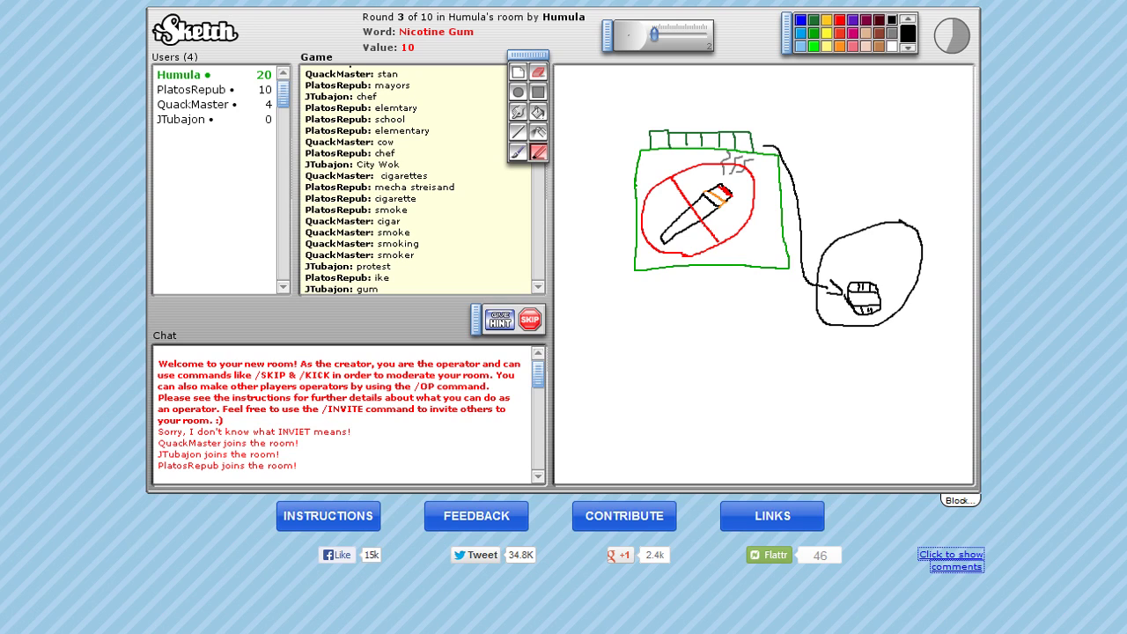
pyautogui.click(814, 19)
pyautogui.moveTo(865, 303); pyautogui.dragTo(877, 296)
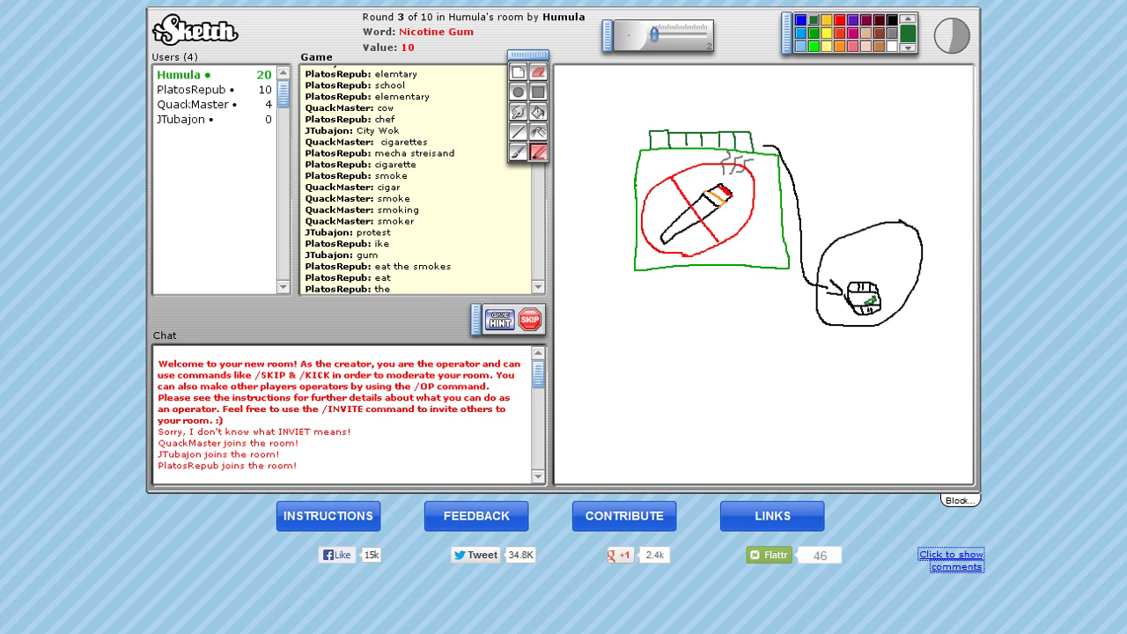
pyautogui.click(892, 19)
pyautogui.moveTo(863, 243)
pyautogui.mouseDown()
pyautogui.moveTo(852, 259)
pyautogui.moveTo(895, 261)
pyautogui.moveTo(888, 246)
pyautogui.mouseUp()
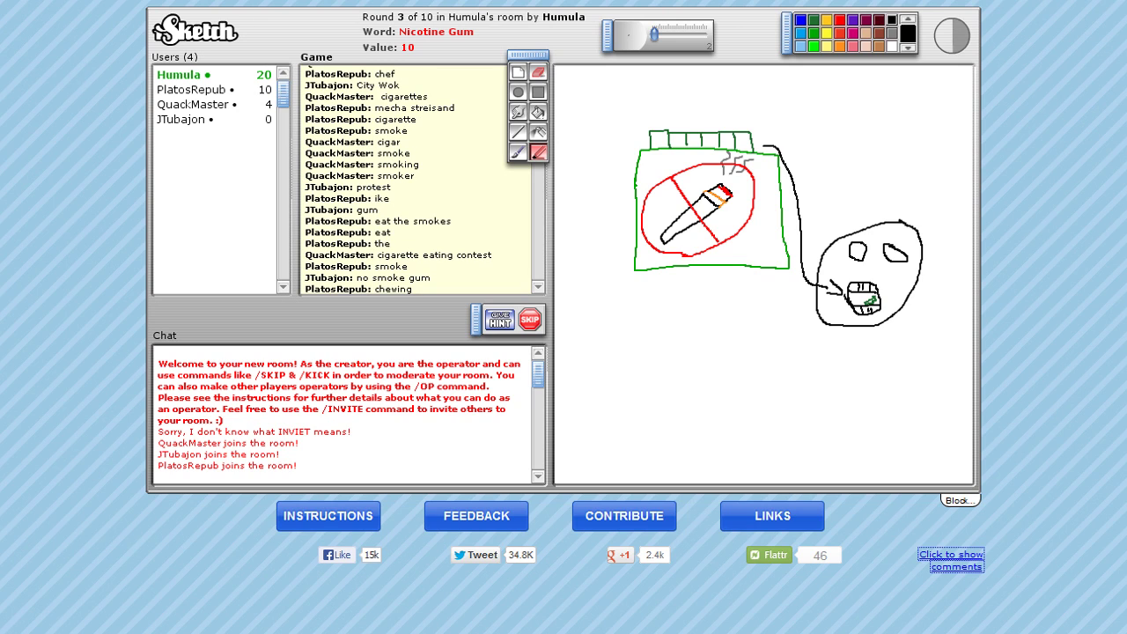
pyautogui.click(500, 320)
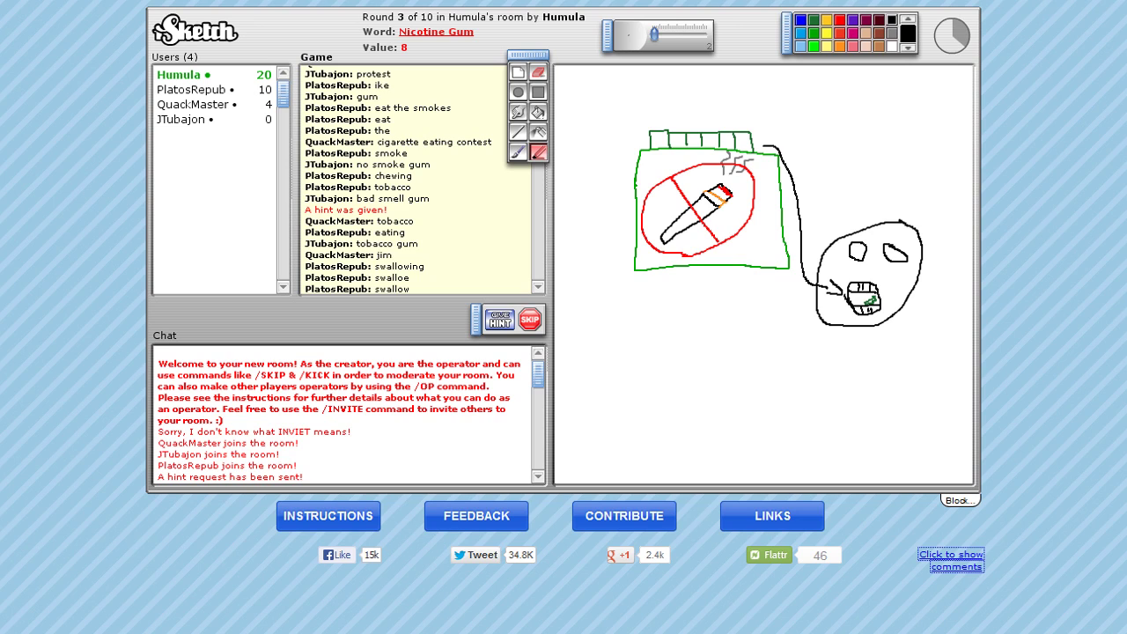
# Add chewing marks at the mouth and thicken the pack's dark-green top border and tabs.
pyautogui.moveTo(884, 278); pyautogui.dragTo(896, 305)
pyautogui.moveTo(837, 288); pyautogui.dragTo(840, 314)
pyautogui.moveTo(830, 274); pyautogui.dragTo(841, 285)
pyautogui.moveTo(839, 275); pyautogui.dragTo(844, 286)
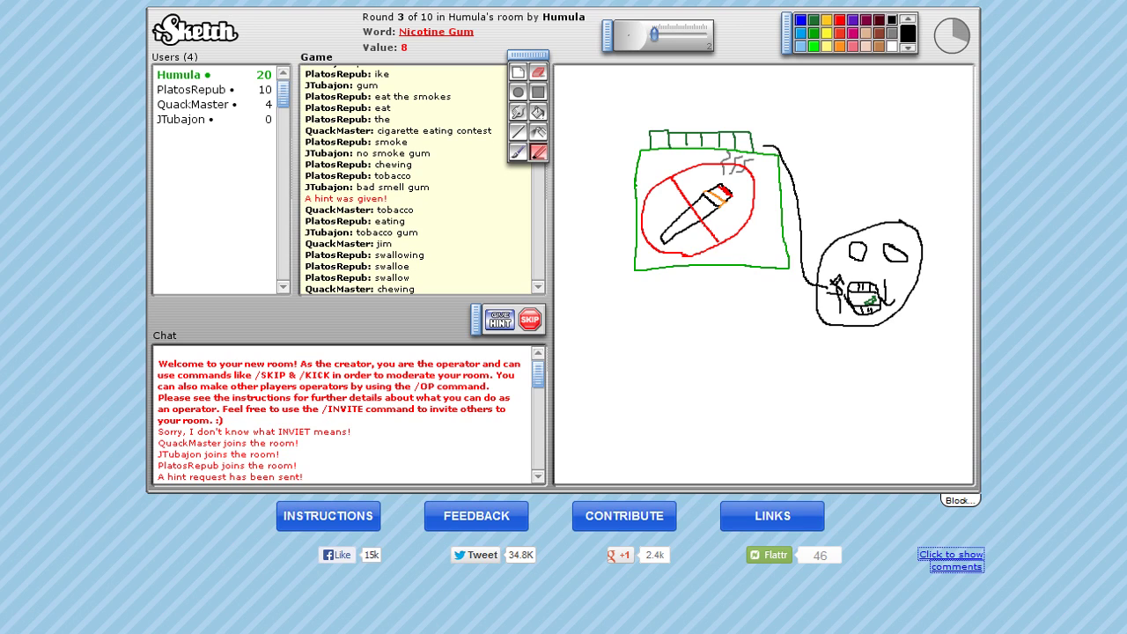
pyautogui.moveTo(654, 35); pyautogui.dragTo(661, 34)
pyautogui.click(814, 20)
pyautogui.moveTo(689, 148)
pyautogui.mouseDown()
pyautogui.moveTo(701, 130)
pyautogui.moveTo(688, 132)
pyautogui.moveTo(717, 145)
pyautogui.moveTo(706, 133)
pyautogui.moveTo(754, 133)
pyautogui.moveTo(755, 157)
pyautogui.mouseUp()
pyautogui.moveTo(687, 132)
pyautogui.mouseDown()
pyautogui.moveTo(669, 133)
pyautogui.moveTo(672, 148)
pyautogui.moveTo(652, 134)
pyautogui.mouseUp()
# Bucket-fill the gaps between the top teeth dark green and give another hint.
pyautogui.click(538, 112)
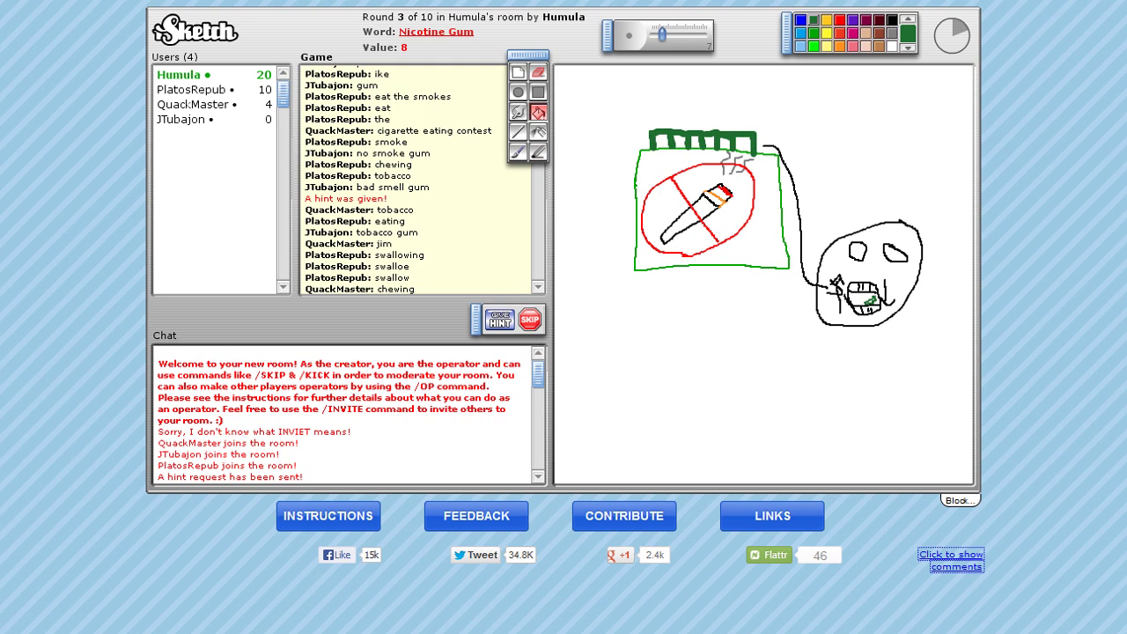
pyautogui.click(663, 143)
pyautogui.click(500, 320)
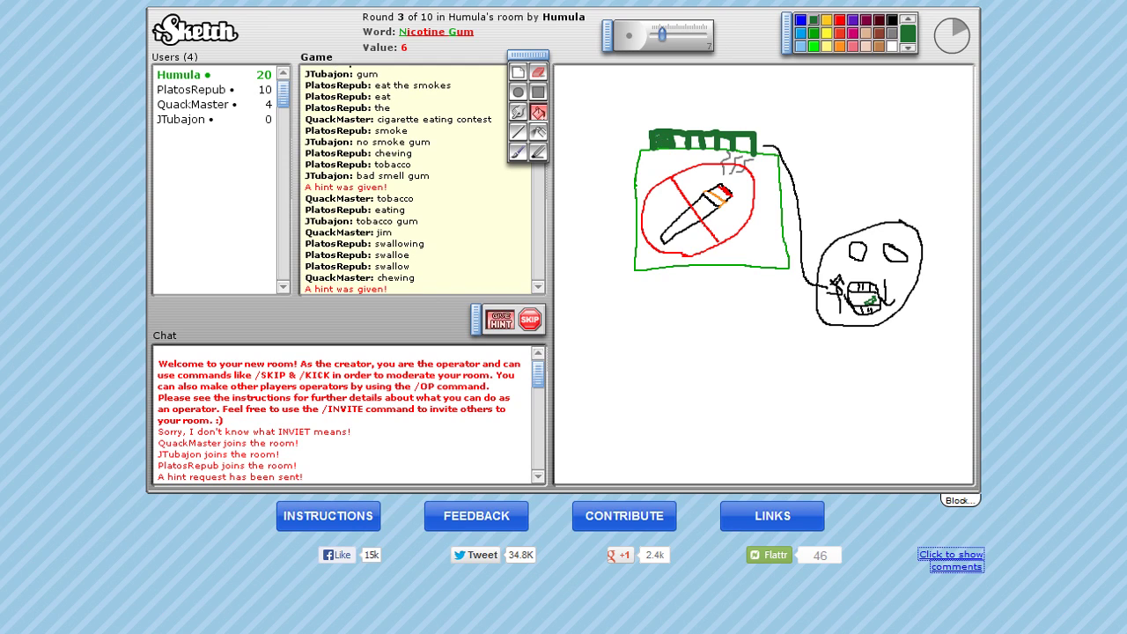
pyautogui.click(680, 142)
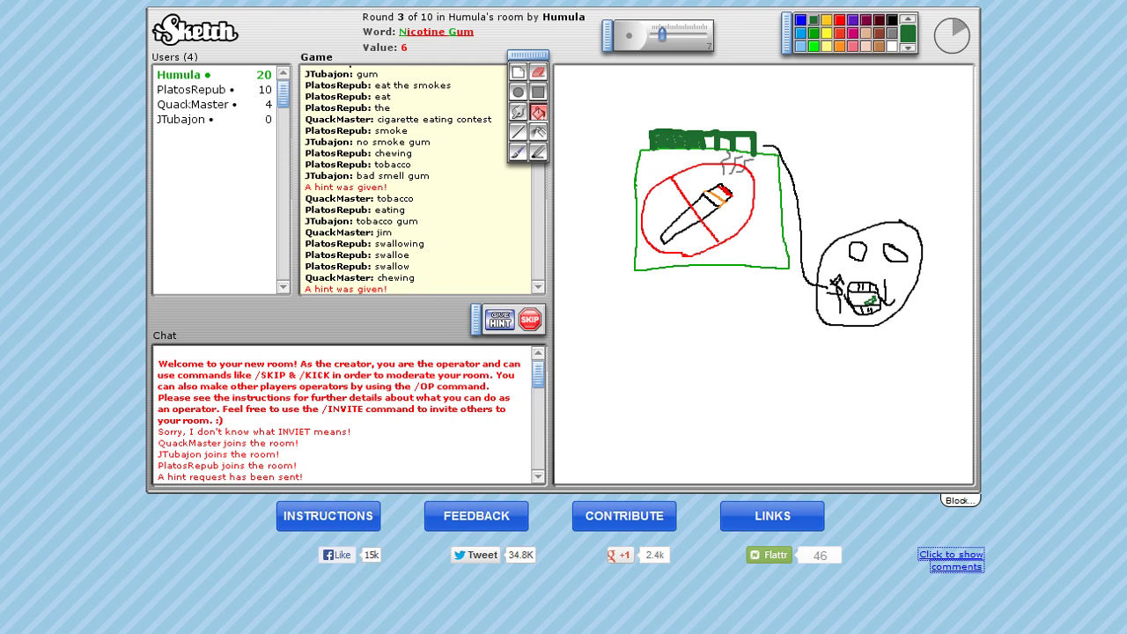
pyautogui.click(710, 143)
pyautogui.click(892, 19)
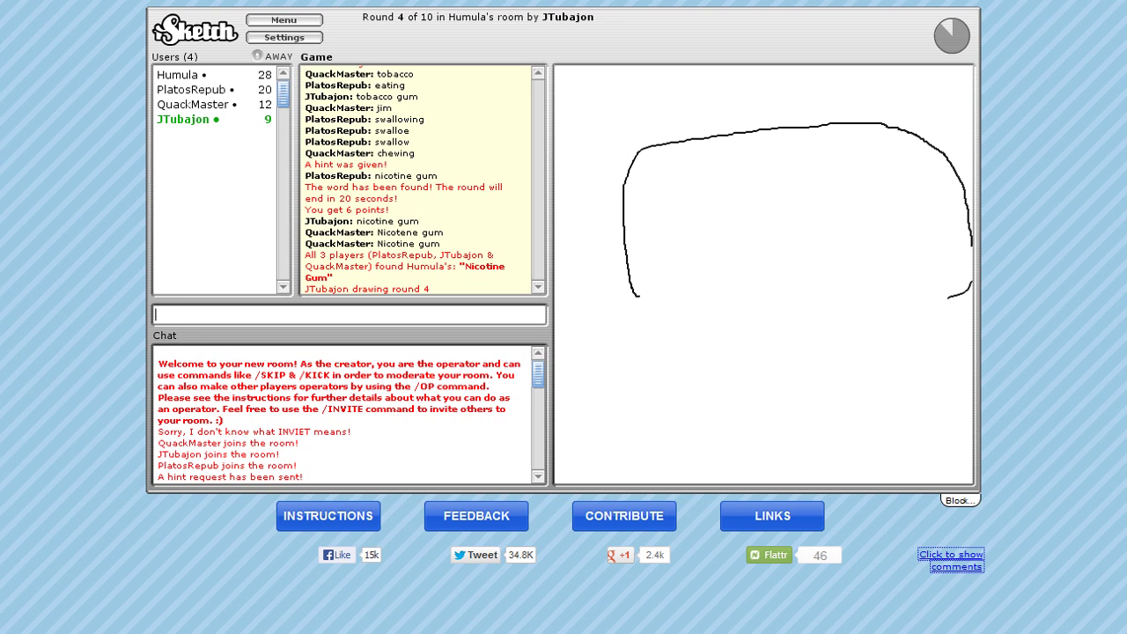
pyautogui.moveTo(956, 298); pyautogui.dragTo(641, 299)
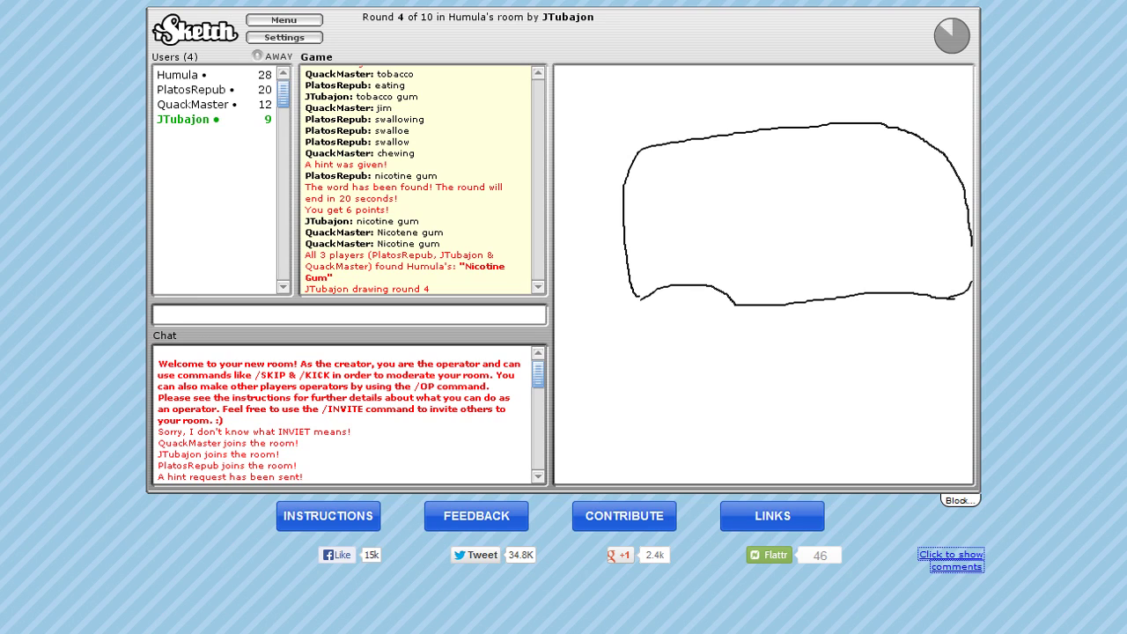
pyautogui.moveTo(641, 297); pyautogui.dragTo(733, 293)
pyautogui.moveTo(963, 186); pyautogui.dragTo(878, 286)
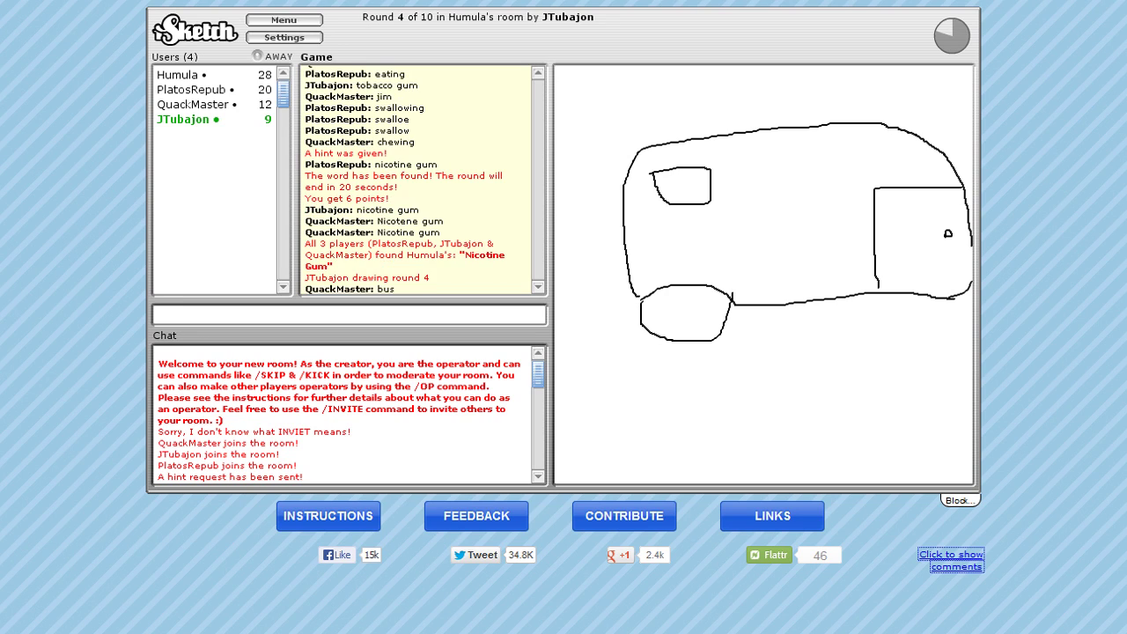
pyautogui.moveTo(652, 185); pyautogui.dragTo(724, 184)
pyautogui.moveTo(681, 171); pyautogui.dragTo(681, 201)
pyautogui.write('autobus')
pyautogui.press('Return')
# Guess 'mobile home', then the correct word 'trailer'.
pyautogui.moveTo(874, 288); pyautogui.dragTo(955, 331)
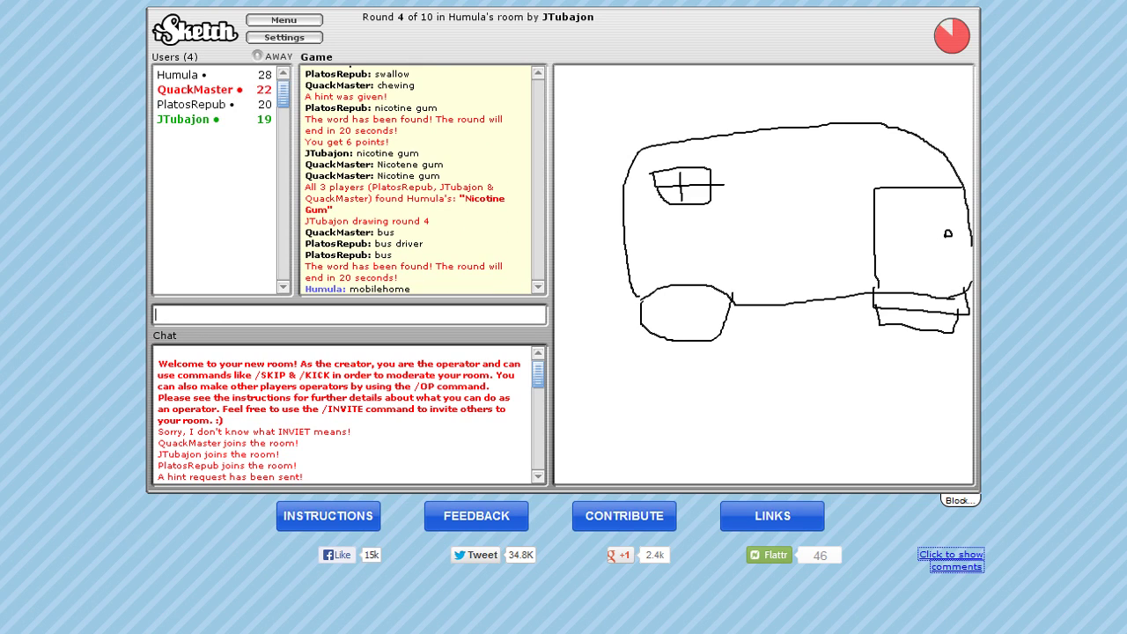
pyautogui.write('mobile home')
pyautogui.press('Return')
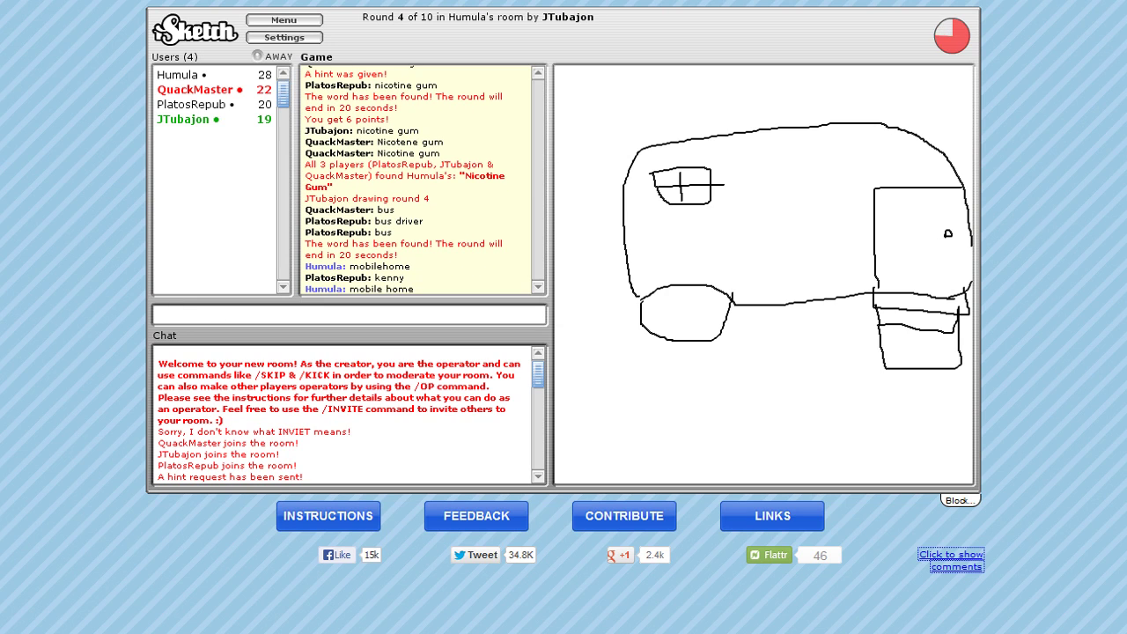
pyautogui.write('trailer')
pyautogui.press('Return')
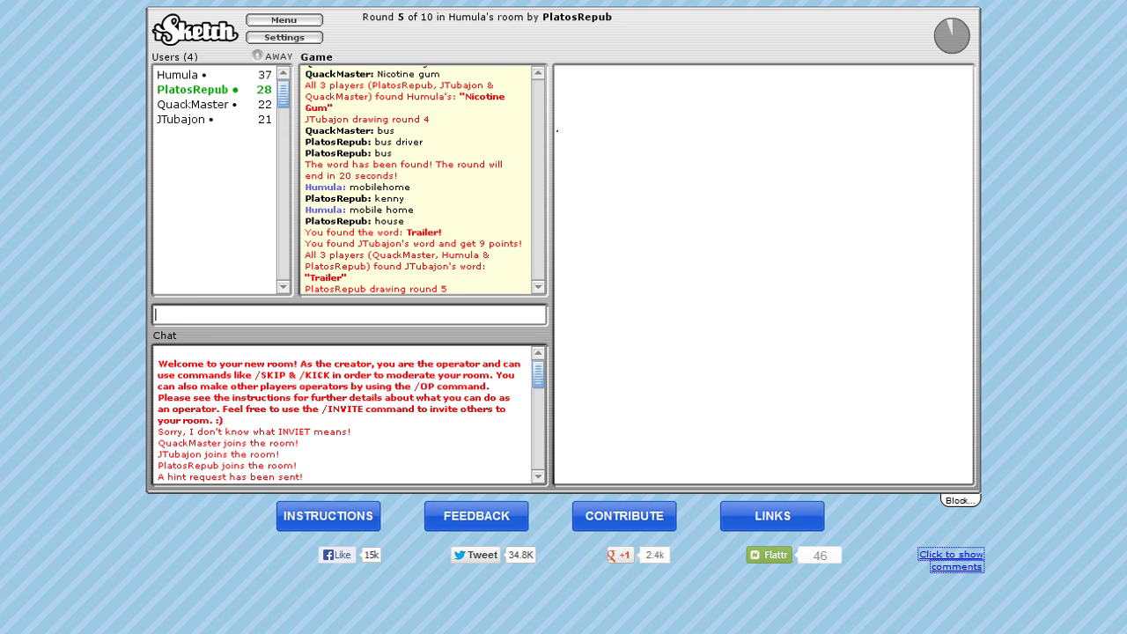
# Guess 'table' for PlatosRepub's drawing, scoring 9 points.
pyautogui.moveTo(619, 258); pyautogui.dragTo(588, 254)
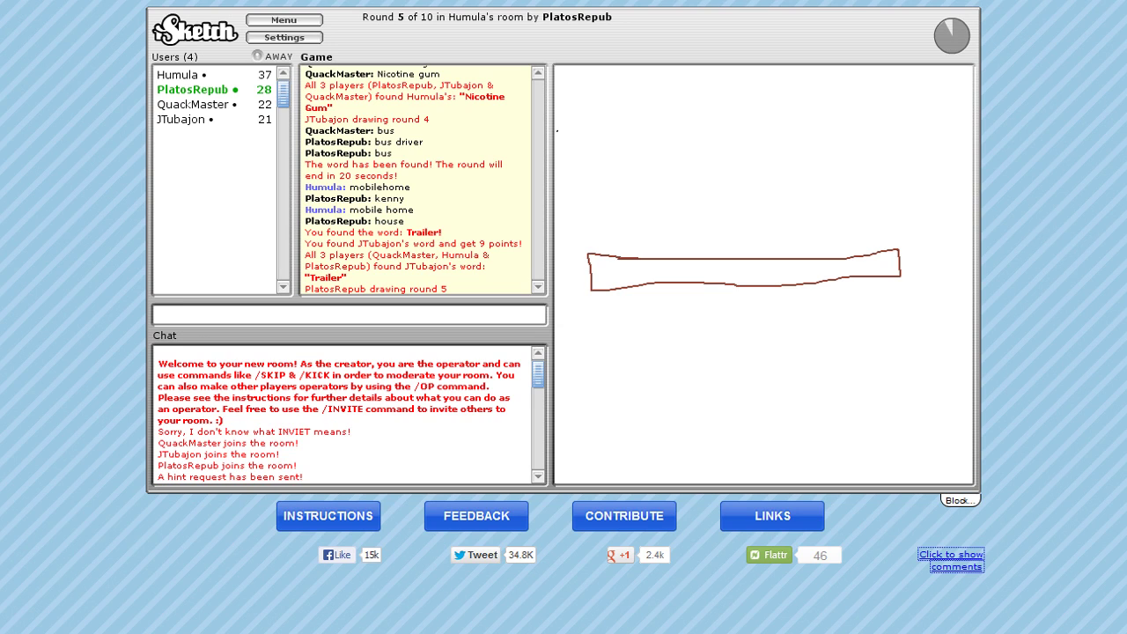
pyautogui.moveTo(641, 283); pyautogui.dragTo(641, 427)
pyautogui.moveTo(854, 276); pyautogui.dragTo(876, 280)
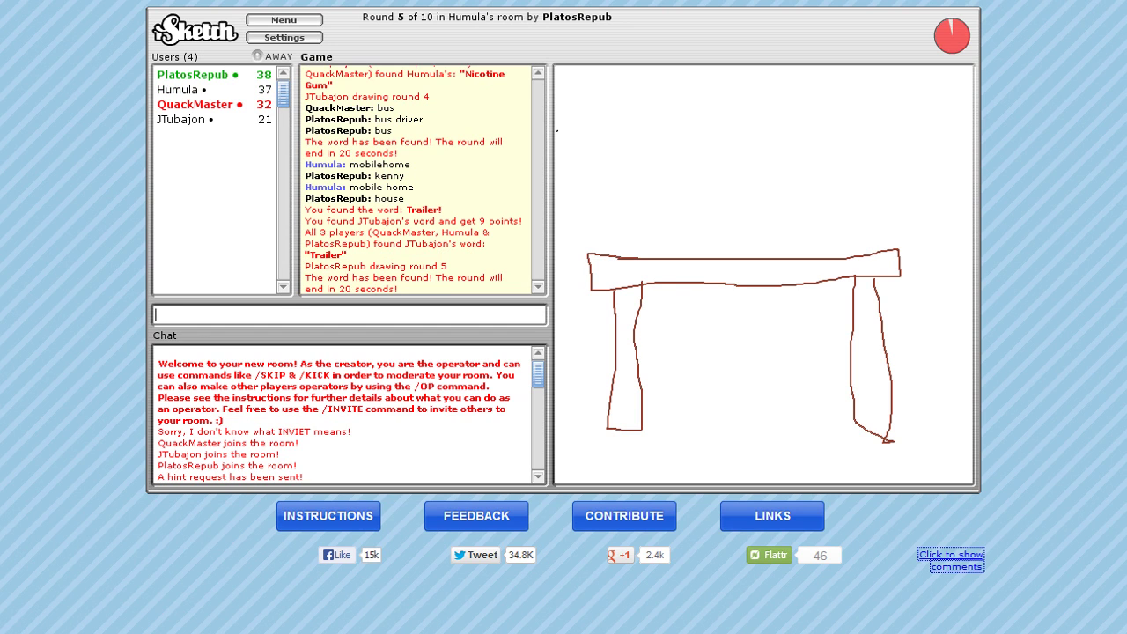
pyautogui.write('table')
pyautogui.press('Return')
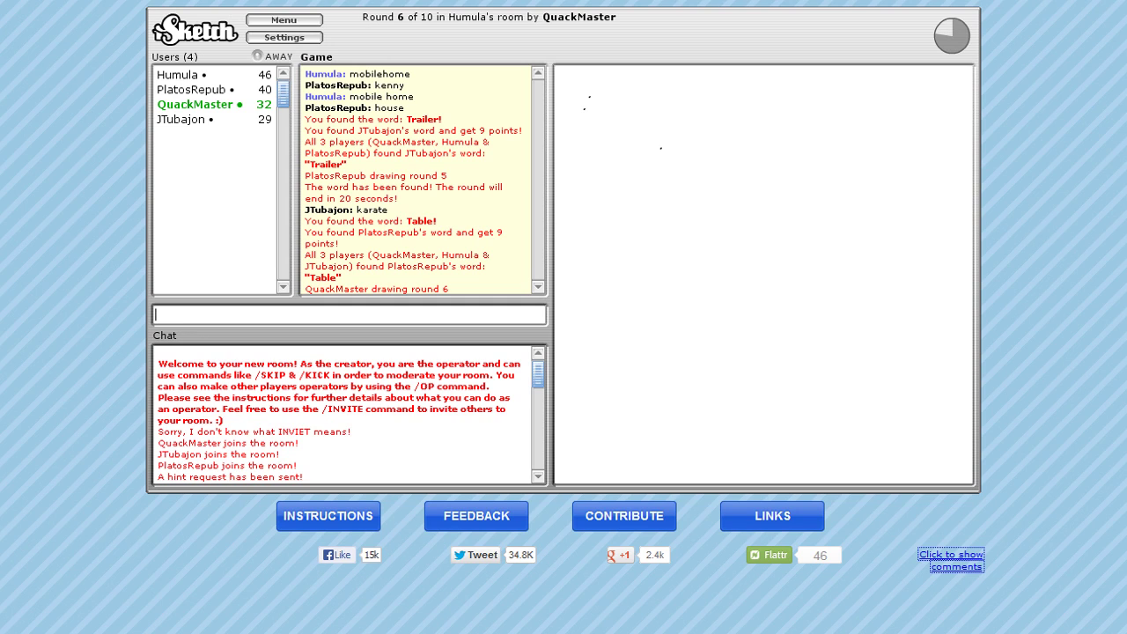
pyautogui.write('cartmans mom')
# Submit the guess 'cartmans mom' and correct a typo in the next guess.
pyautogui.press('Return')
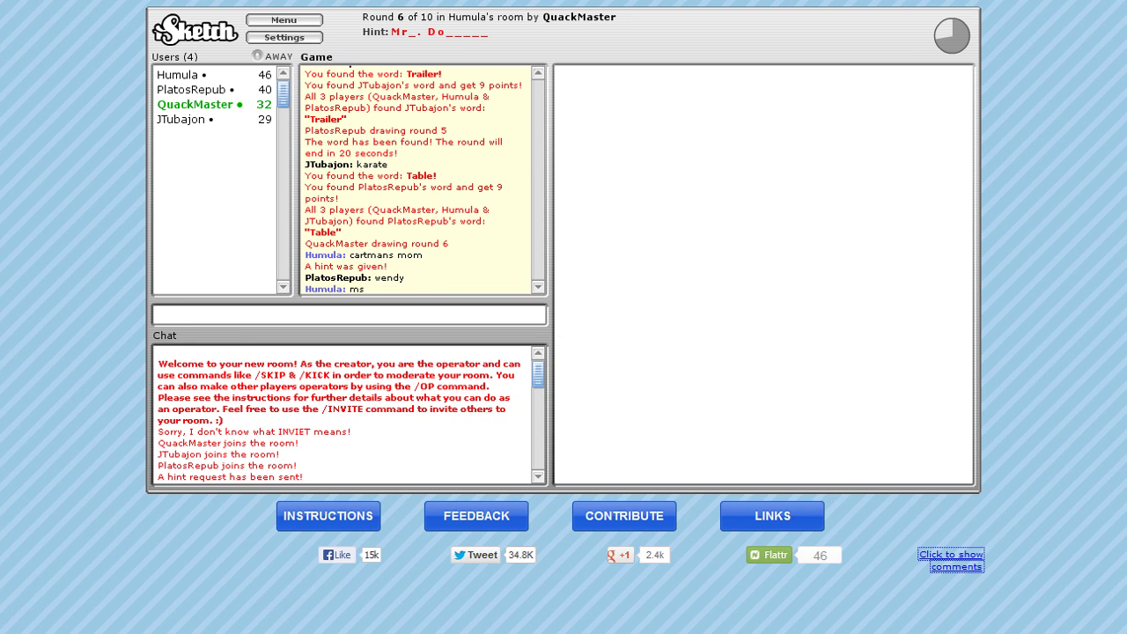
pyautogui.write('mrts')
pyautogui.press('BackSpace')
pyautogui.press('BackSpace')
pyautogui.write('s.')
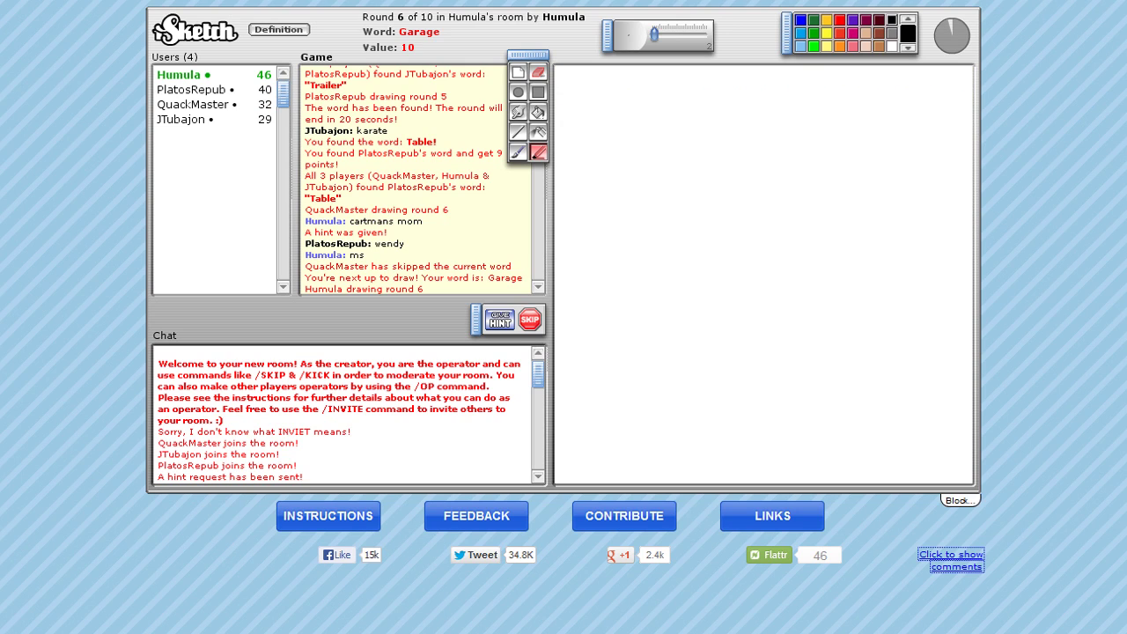
# Draw the garage's tan-brown outline and a grey door frame inside it.
pyautogui.click(879, 46)
pyautogui.moveTo(626, 376)
pyautogui.mouseDown()
pyautogui.moveTo(936, 247)
pyautogui.moveTo(924, 385)
pyautogui.moveTo(623, 373)
pyautogui.mouseUp()
pyautogui.click(892, 33)
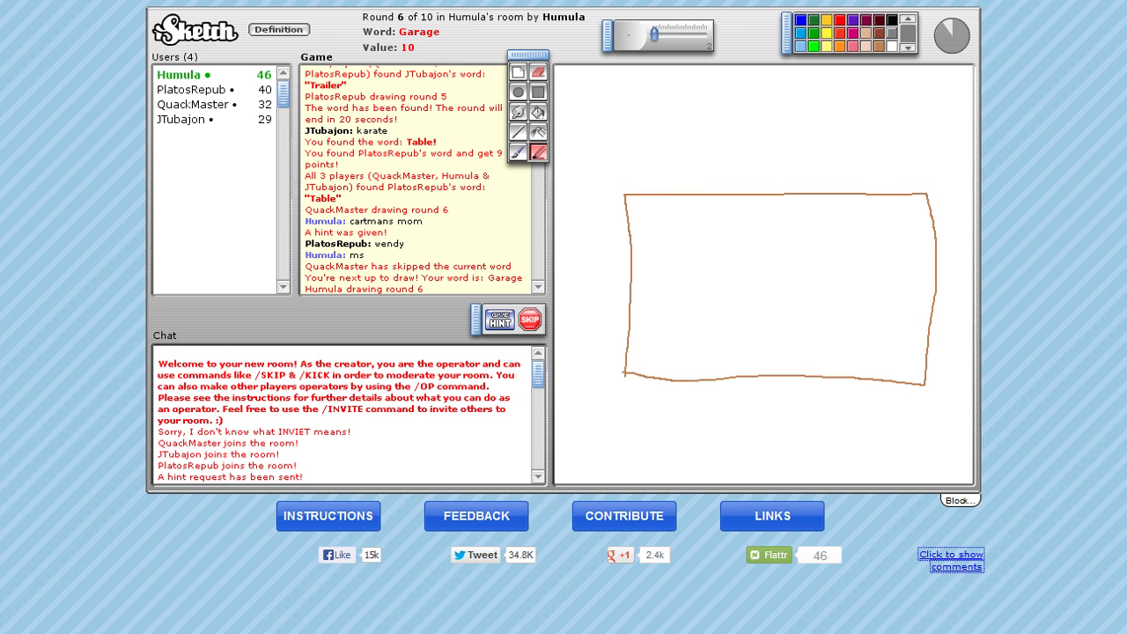
pyautogui.moveTo(687, 378)
pyautogui.mouseDown()
pyautogui.moveTo(679, 230)
pyautogui.moveTo(707, 230)
pyautogui.moveTo(876, 229)
pyautogui.moveTo(892, 379)
pyautogui.mouseUp()
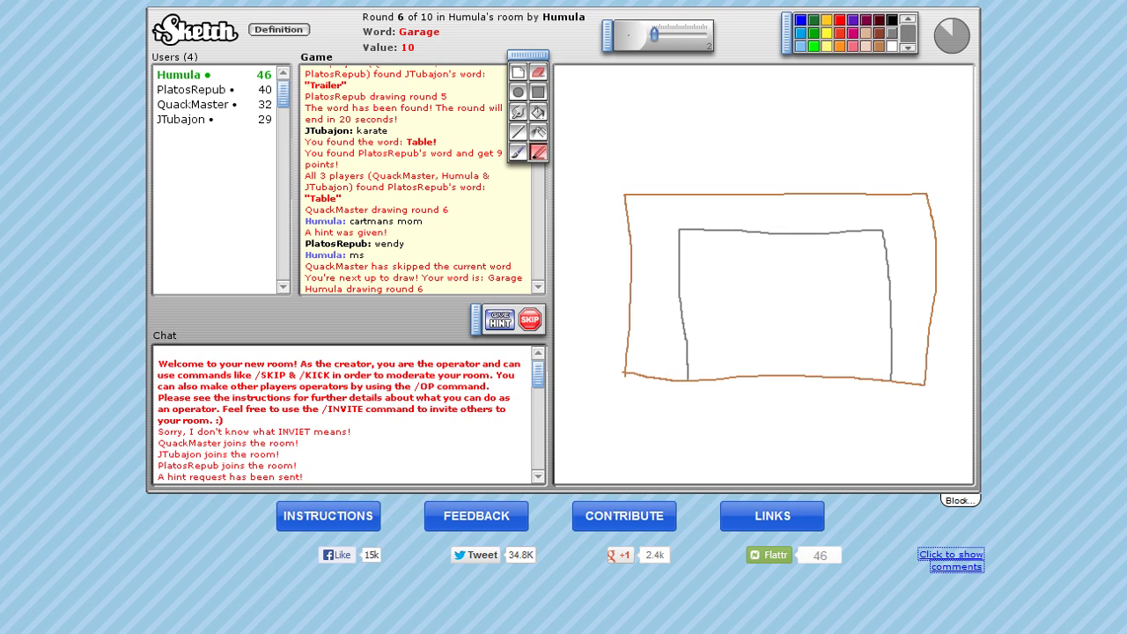
# Add four horizontal grey panel lines across the garage door.
pyautogui.moveTo(680, 245); pyautogui.dragTo(882, 248)
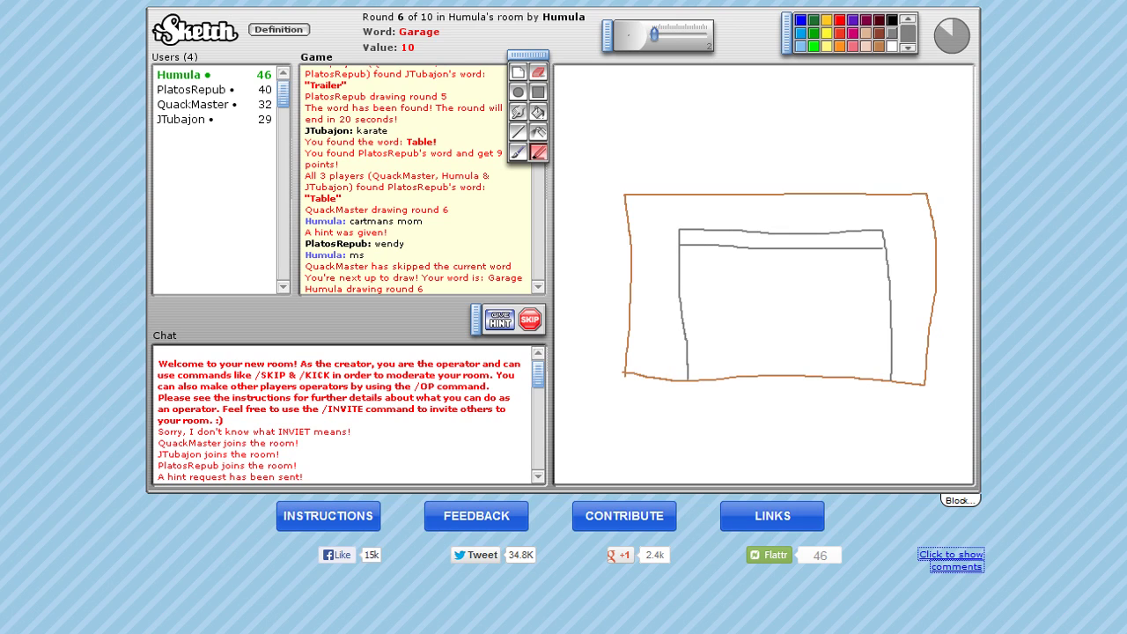
pyautogui.moveTo(680, 273); pyautogui.dragTo(884, 284)
pyautogui.moveTo(681, 308); pyautogui.dragTo(894, 313)
pyautogui.moveTo(688, 341); pyautogui.dragTo(891, 344)
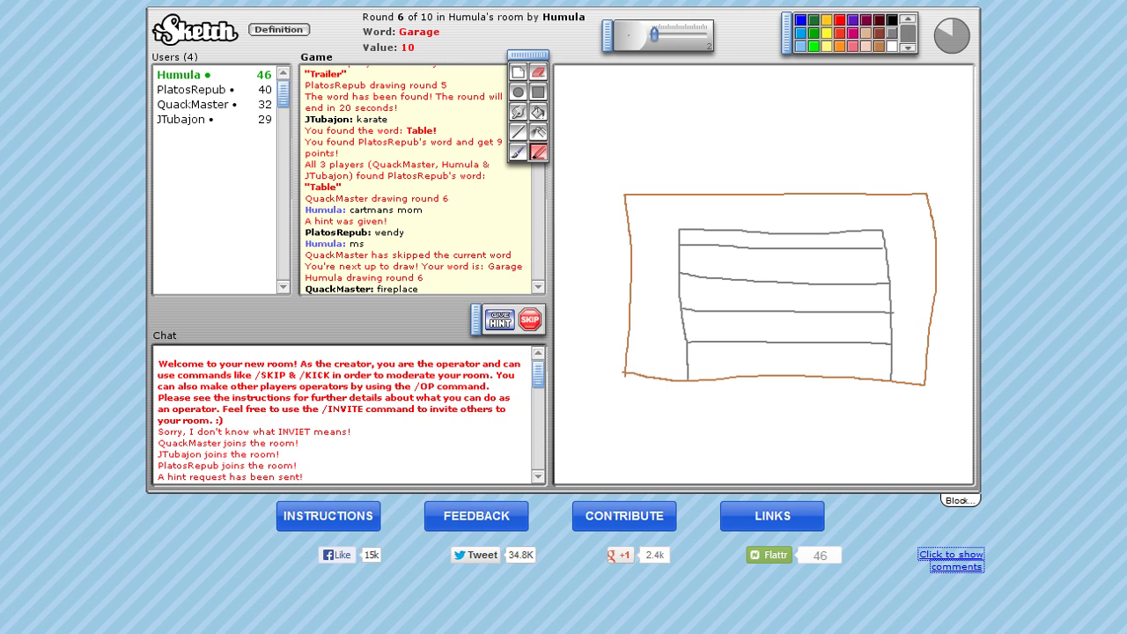
# Draw a maroon pitched roof over the garage and clear the leftover guess text.
pyautogui.click(866, 20)
pyautogui.moveTo(624, 192); pyautogui.dragTo(802, 79)
pyautogui.moveTo(927, 192); pyautogui.dragTo(800, 81)
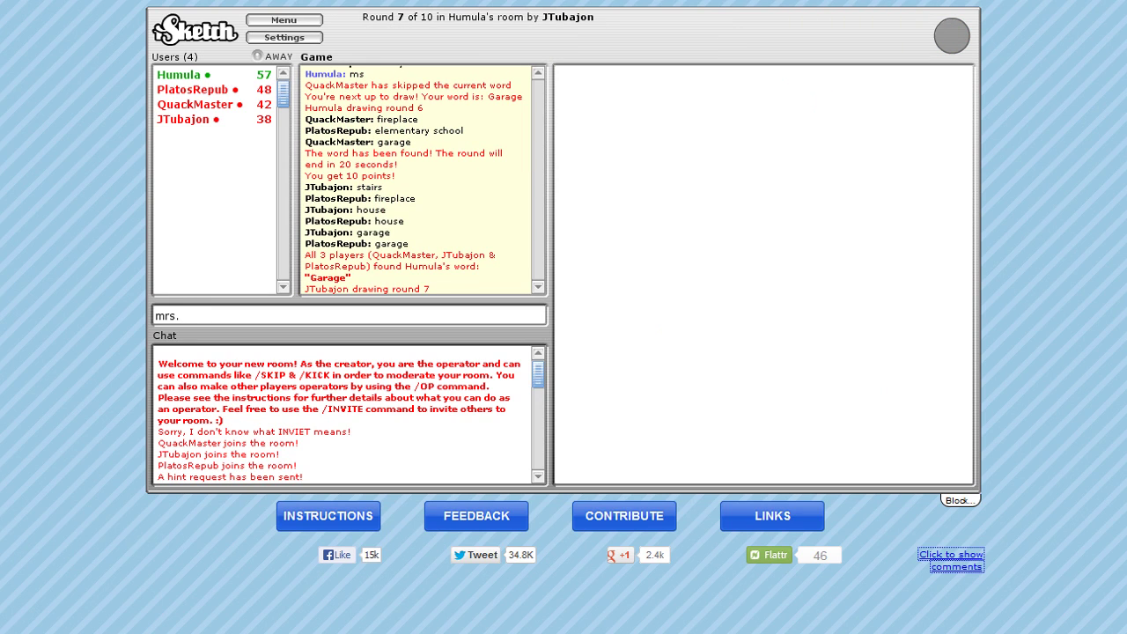
pyautogui.hotkey('ctrl', 'a')
pyautogui.press('BackSpace')
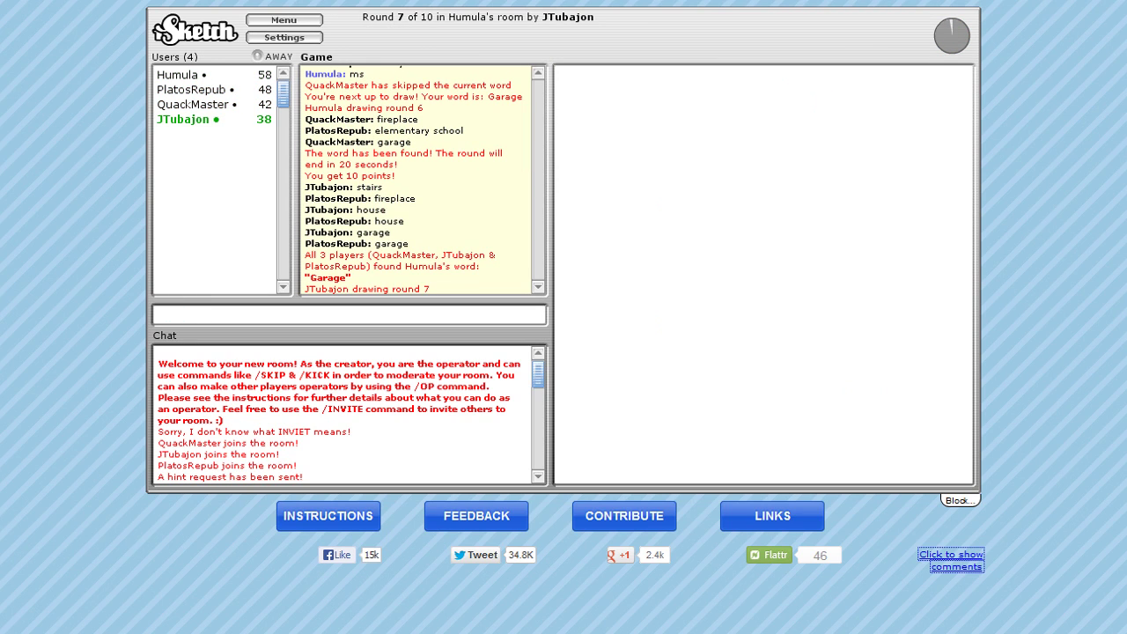